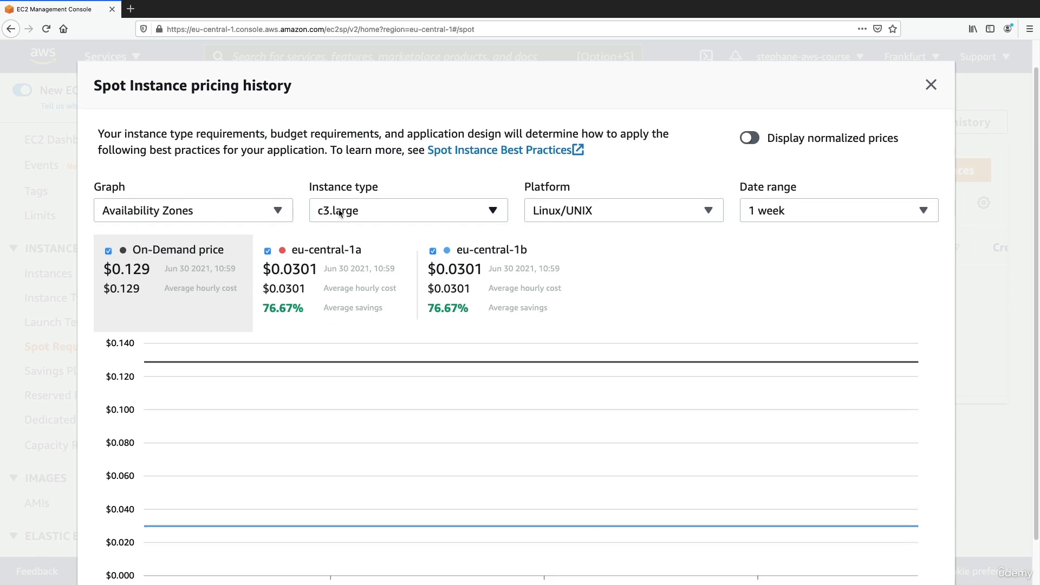
- Show the Spot Instance pricing history for the c4.large instance type over 3 months
click(387, 216)
text(c)
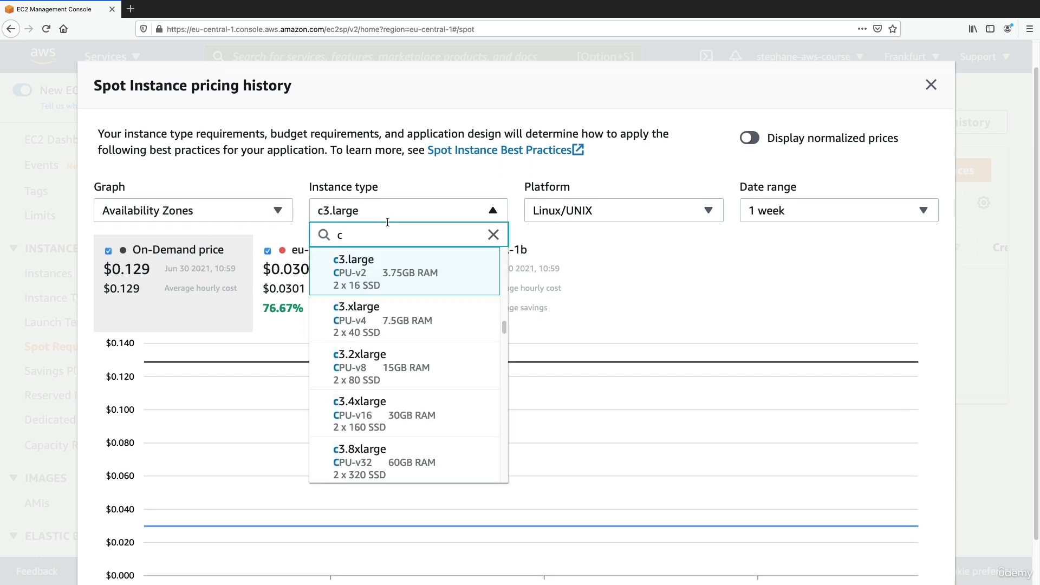
text(4)
click(372, 289)
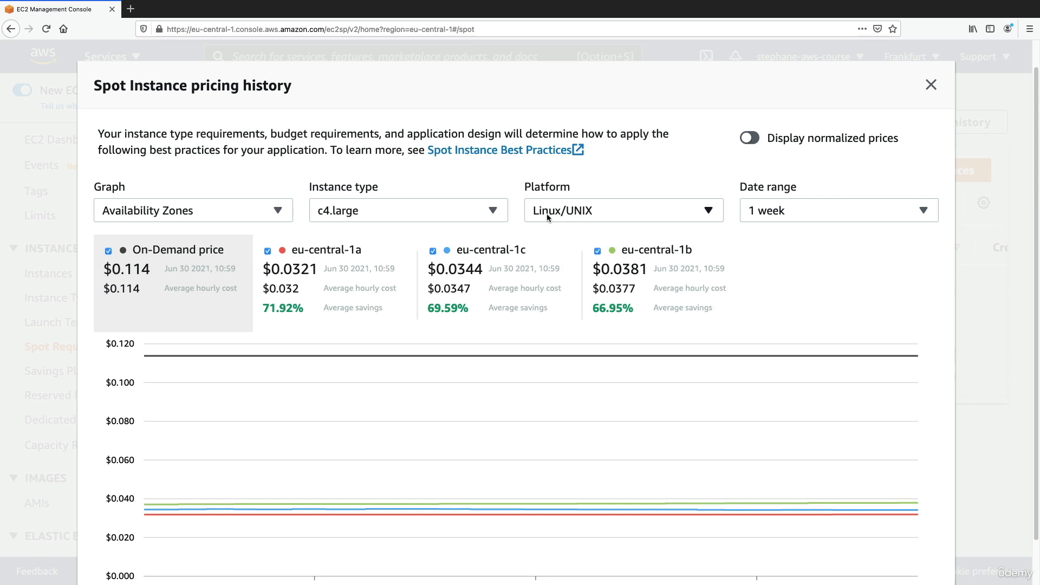
click(746, 217)
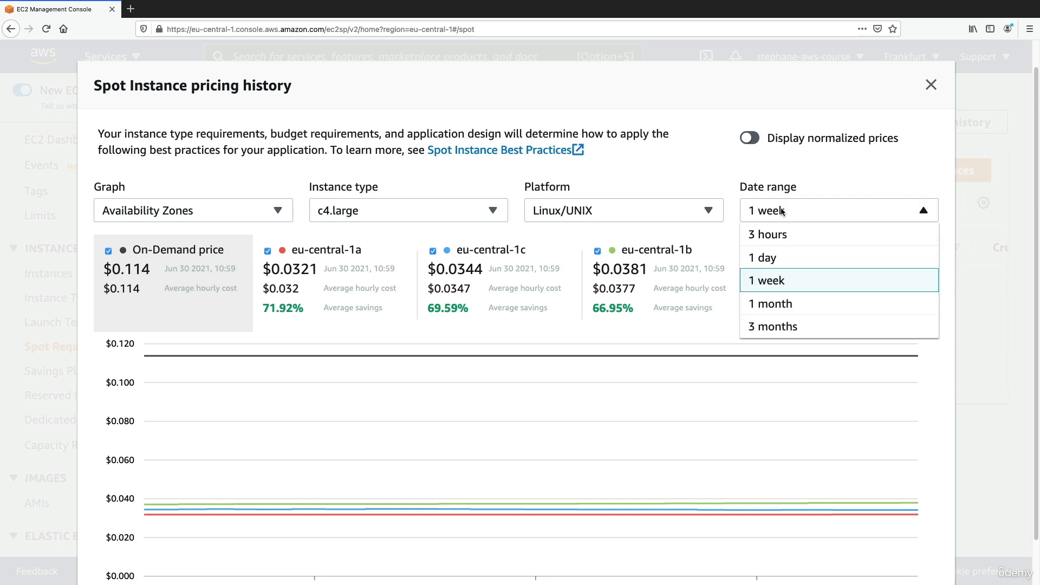
click(780, 324)
scroll(769, 326, down, 2)
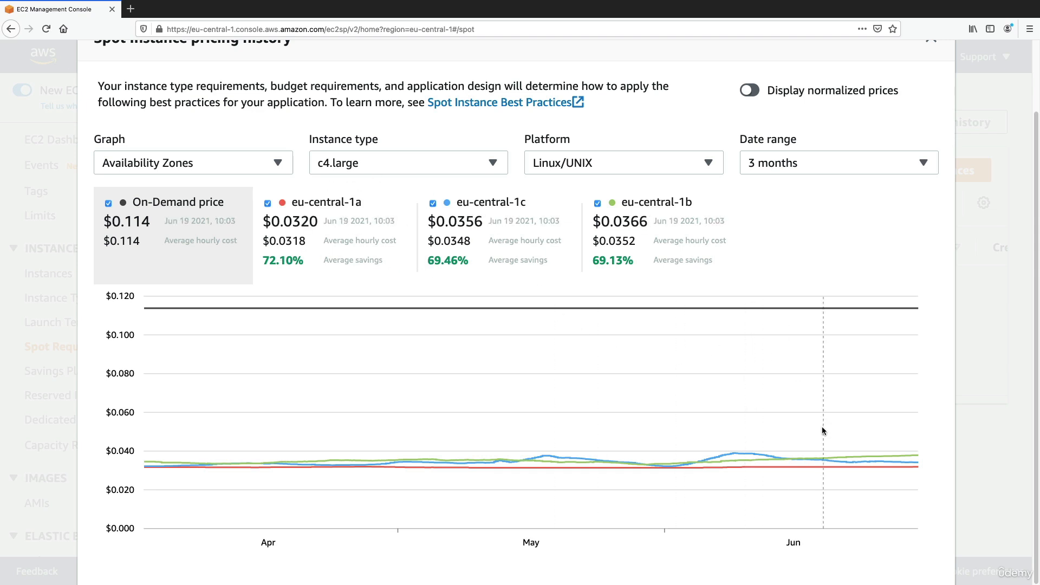
scroll(820, 428, up, 2)
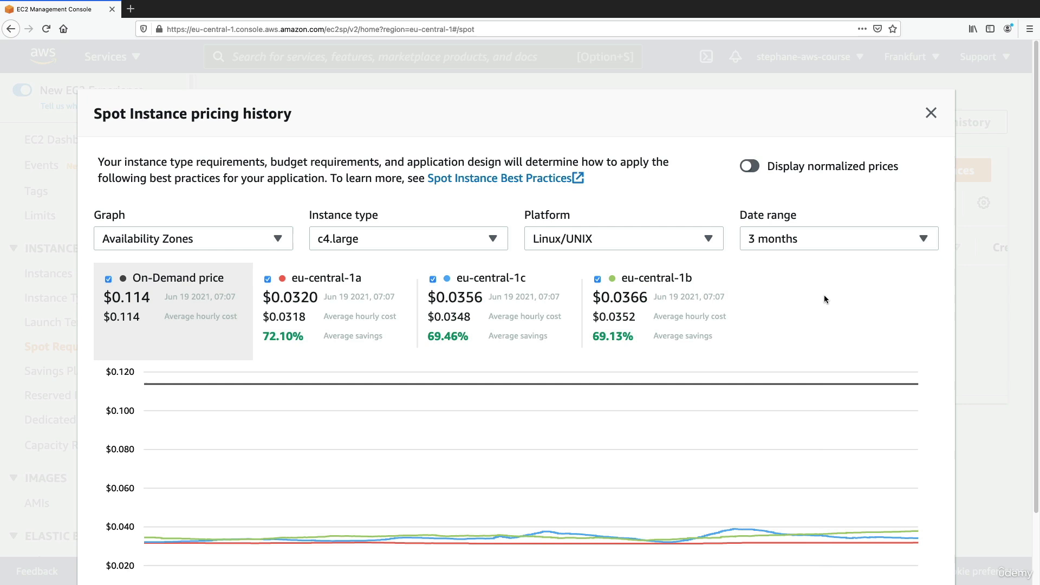
- Close the pricing history and start a new Spot Fleet request
click(931, 113)
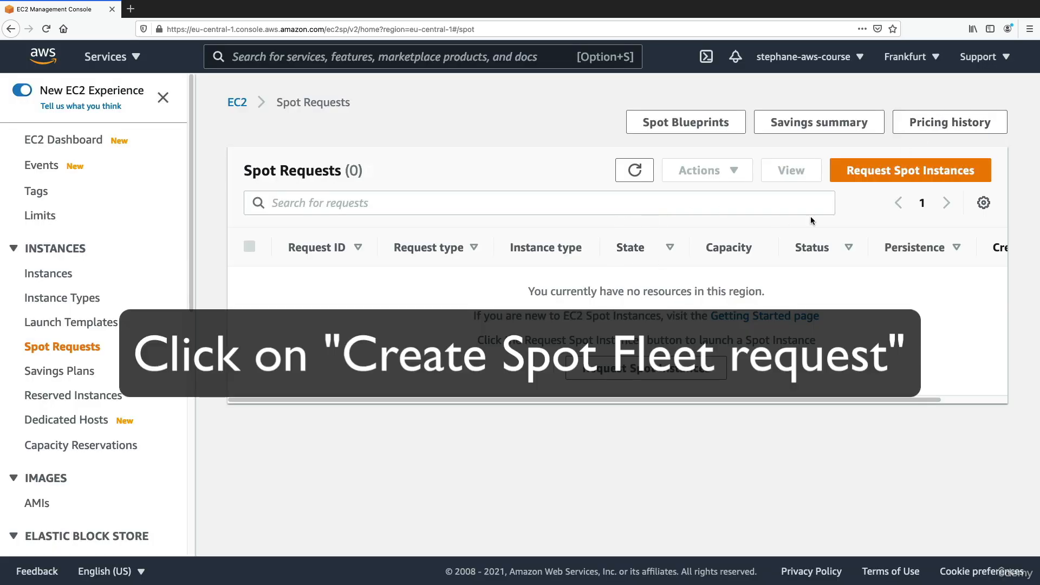
click(895, 179)
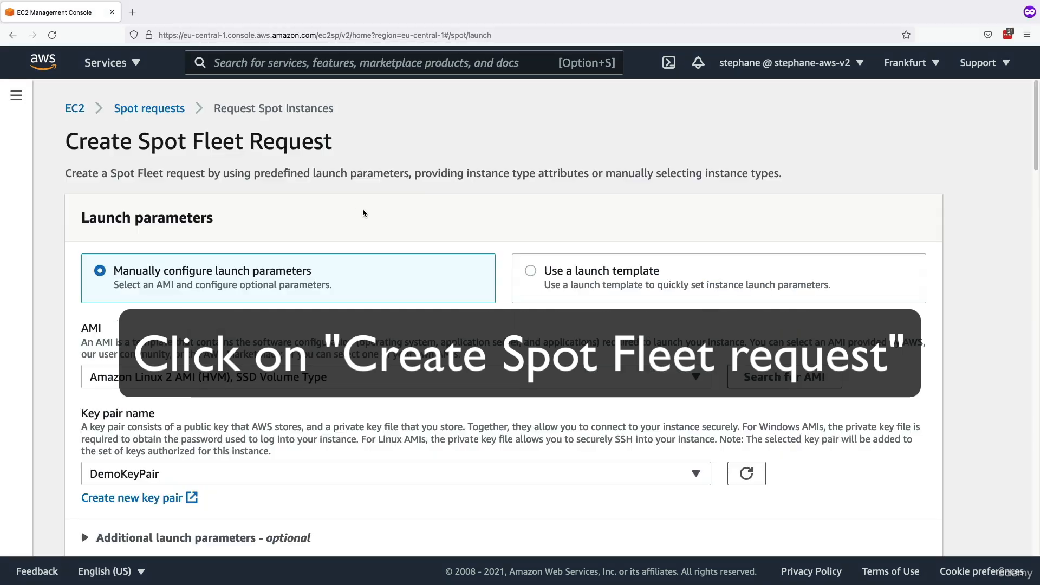
drag(146, 154, 329, 148)
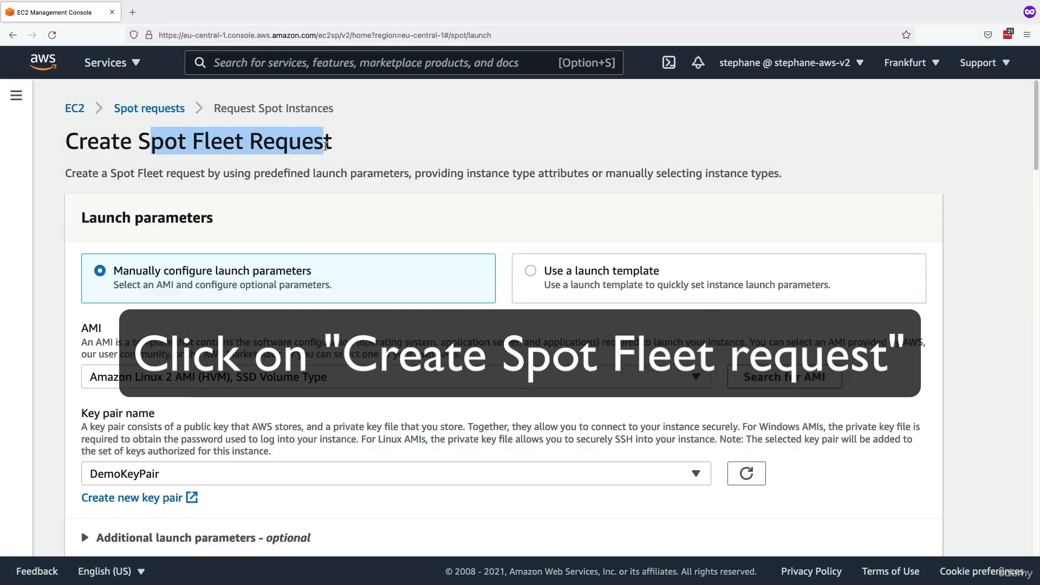
click(333, 149)
- Switch the launch parameters to use a launch template and back to manual configuration
scroll(334, 158, down, 1)
scroll(334, 158, down, 1)
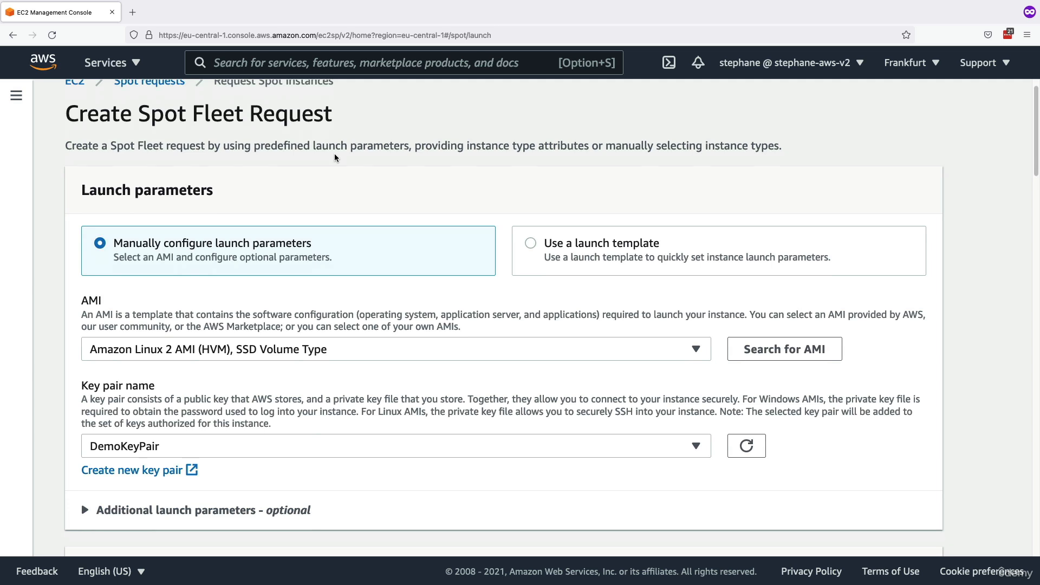
click(565, 241)
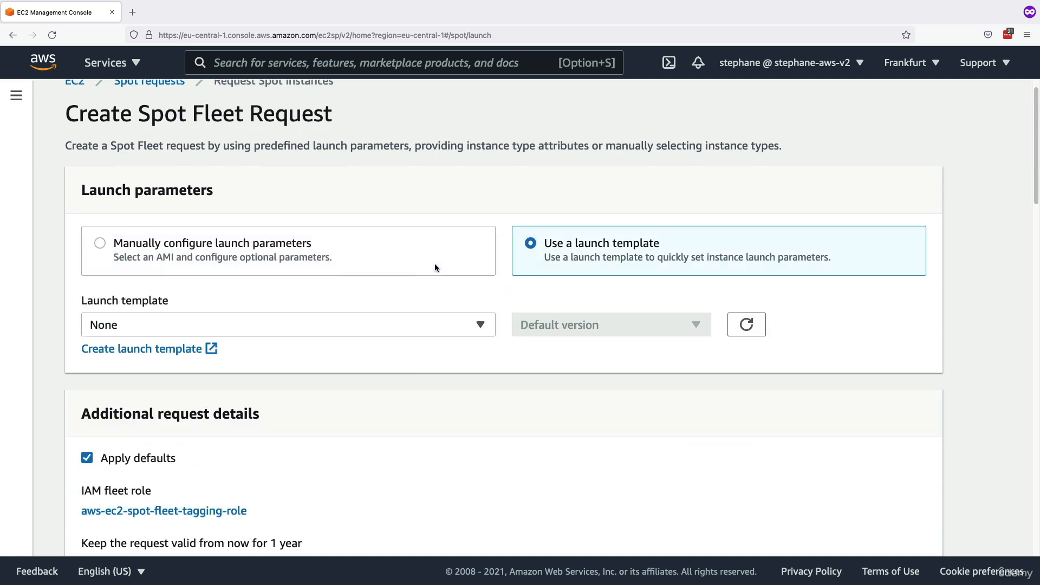
click(241, 257)
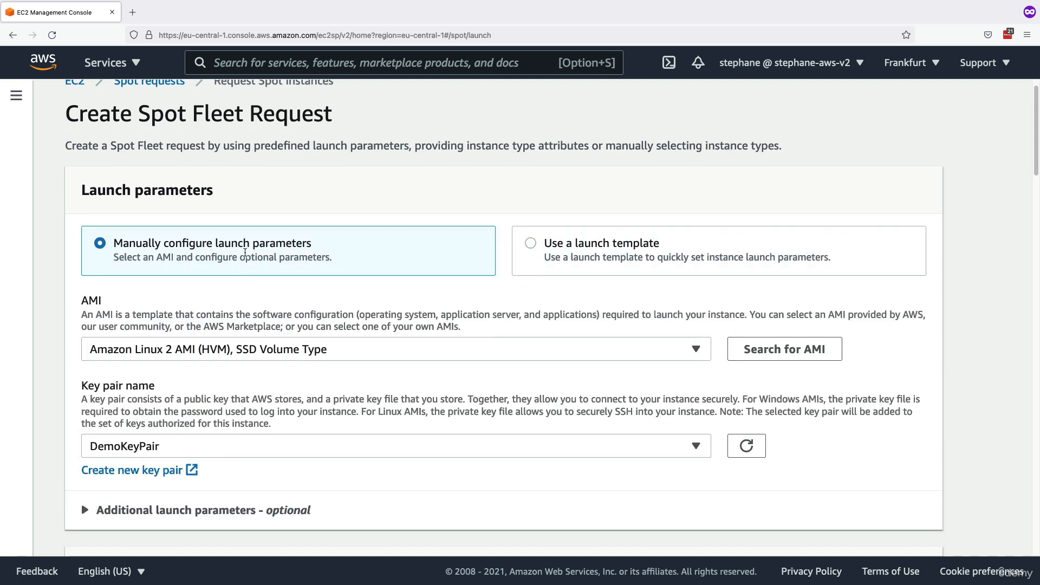
- Review the AMI, key pair and optional additional launch parameters, including the EBS volume settings
scroll(203, 364, down, 1)
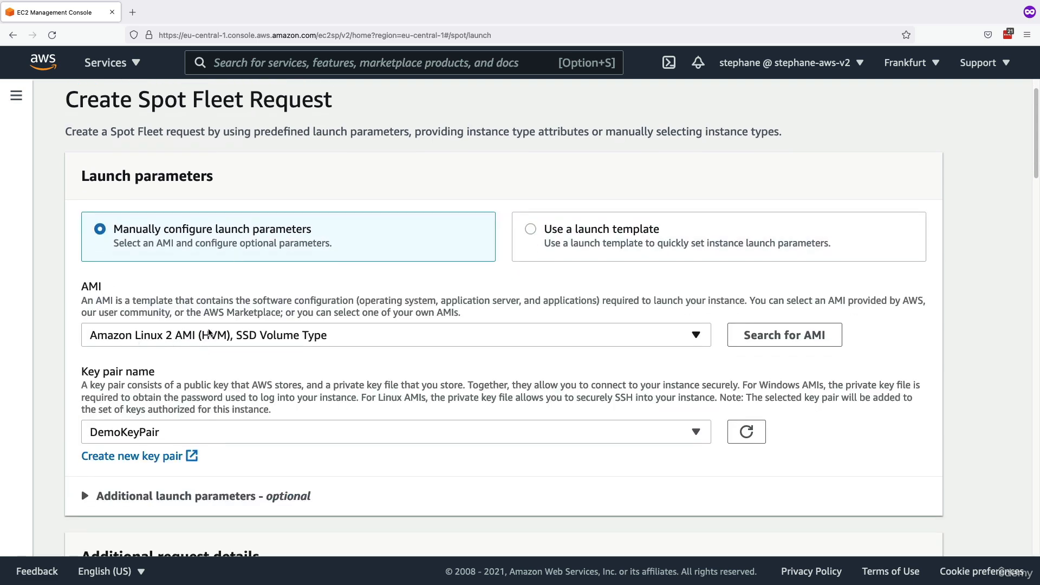
scroll(208, 332, down, 5)
click(161, 348)
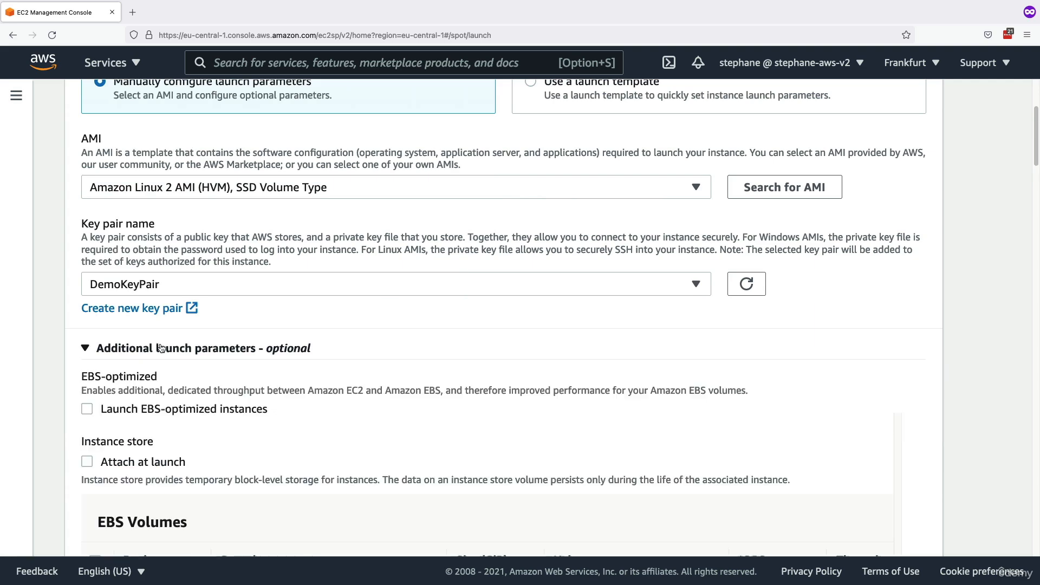
scroll(162, 352, down, 5)
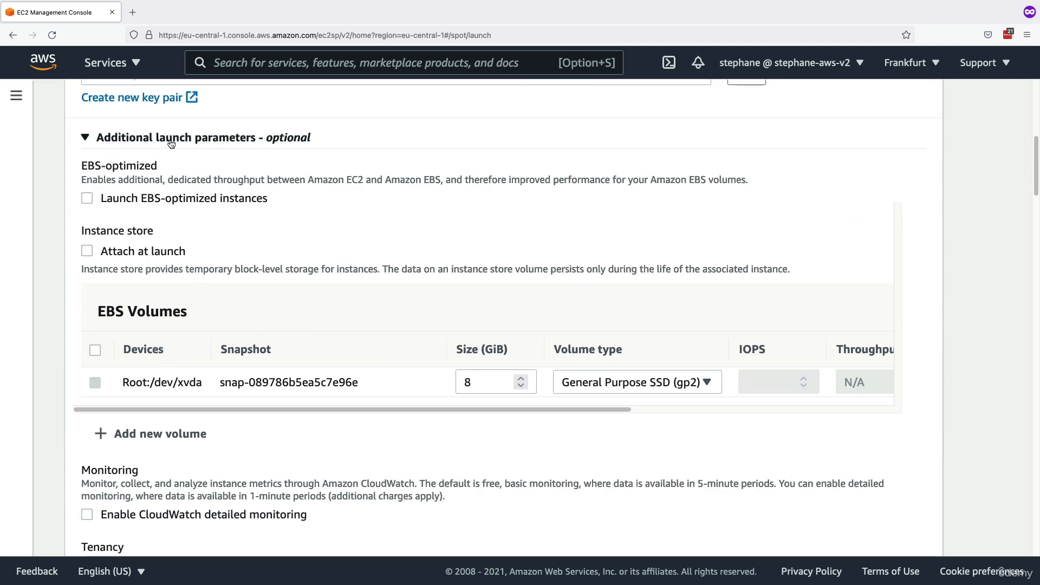
click(197, 137)
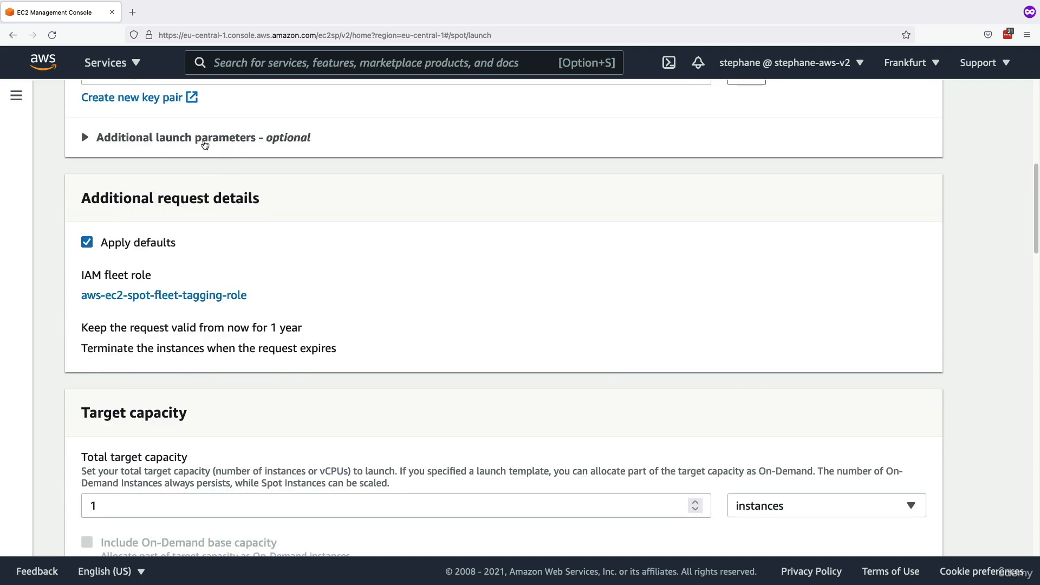
scroll(244, 157, up, 3)
scroll(247, 161, up, 5)
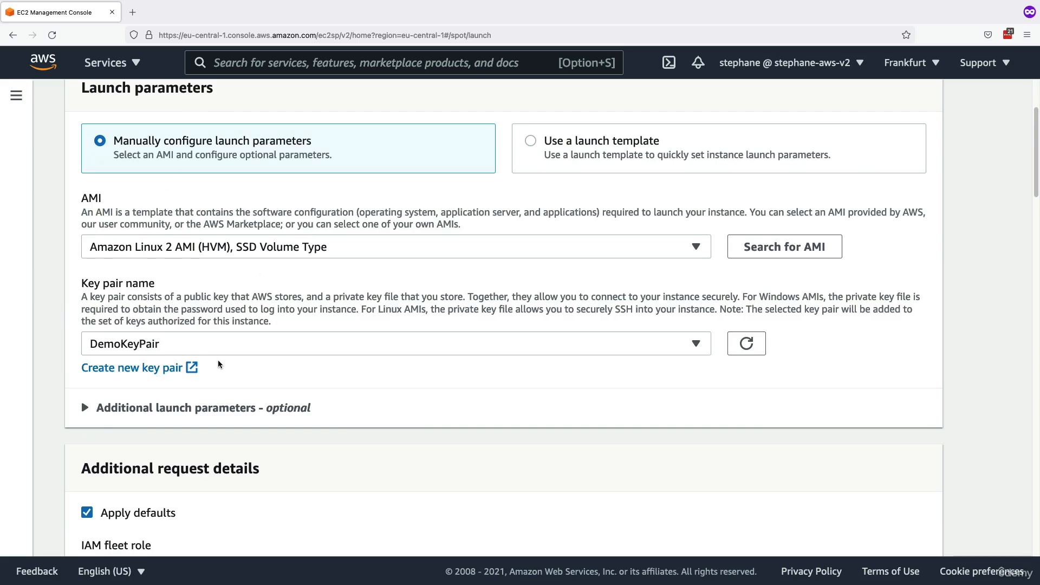
- Turn off the defaults in the additional request details and examine the maximum price and request validity settings
scroll(218, 364, down, 7)
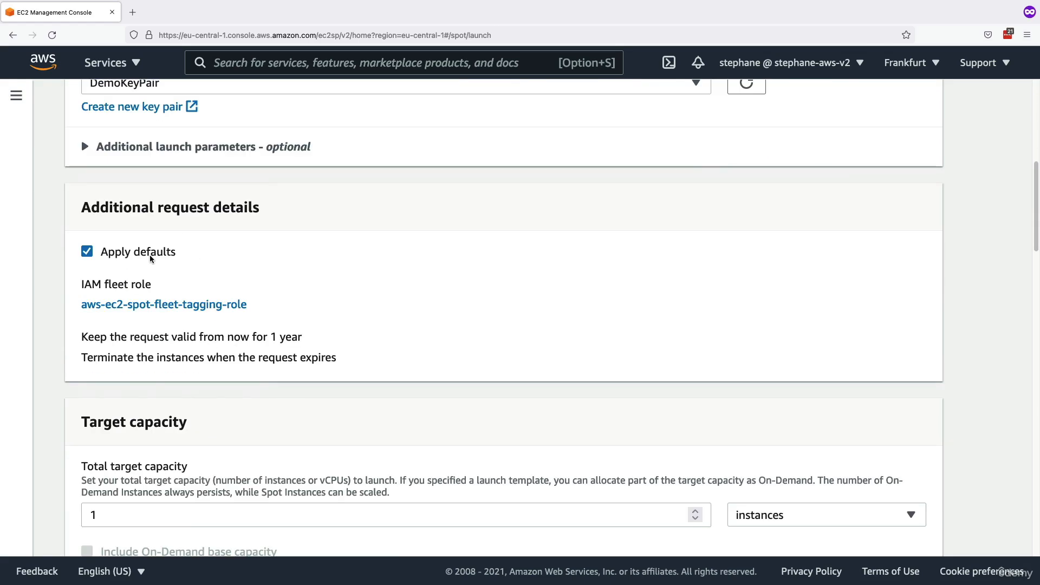
click(160, 255)
scroll(163, 254, down, 3)
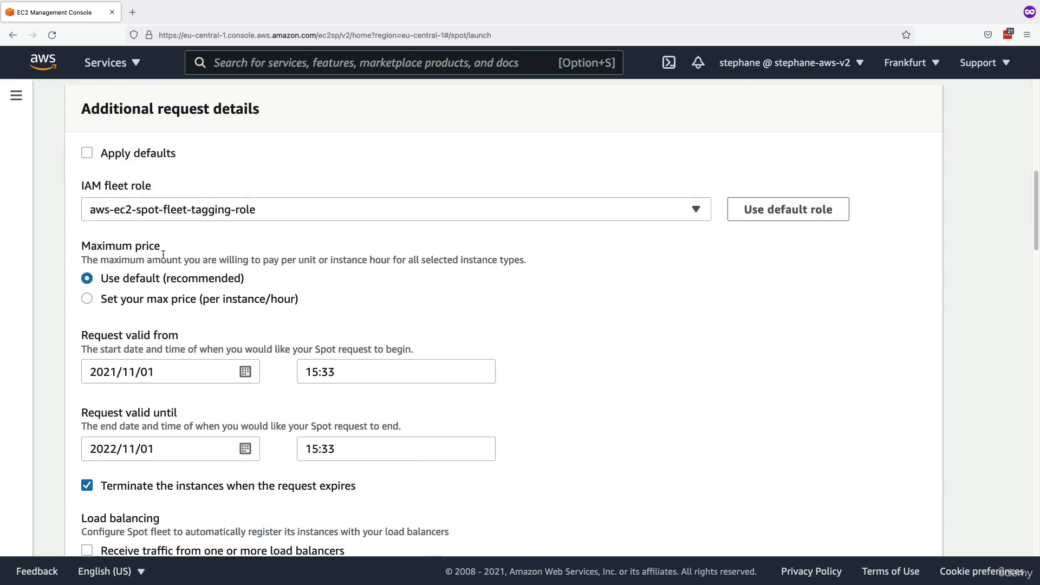
scroll(159, 277, down, 1)
drag(108, 246, 215, 256)
drag(109, 326, 177, 328)
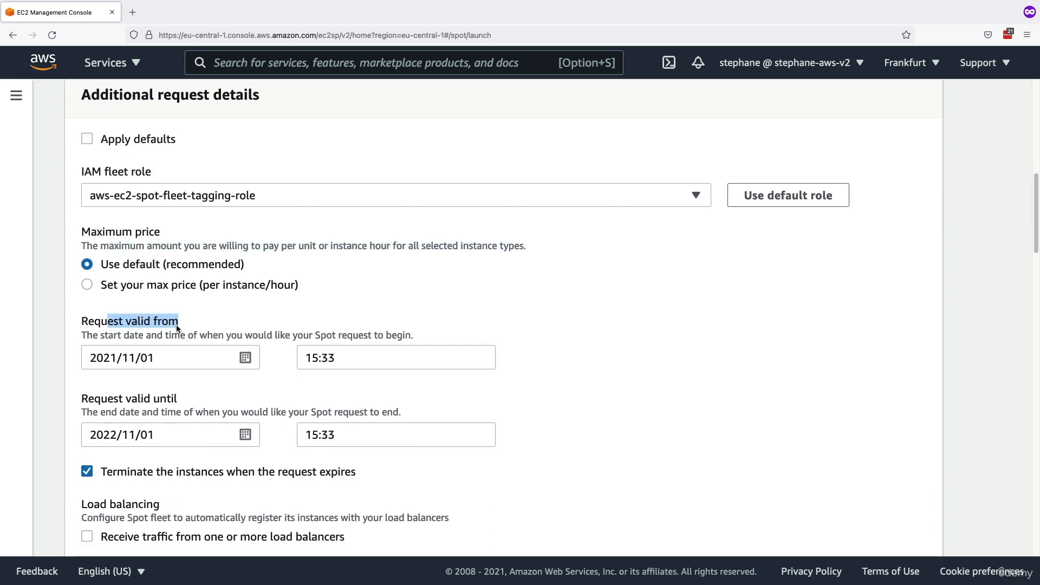
drag(108, 402, 170, 402)
scroll(163, 380, down, 3)
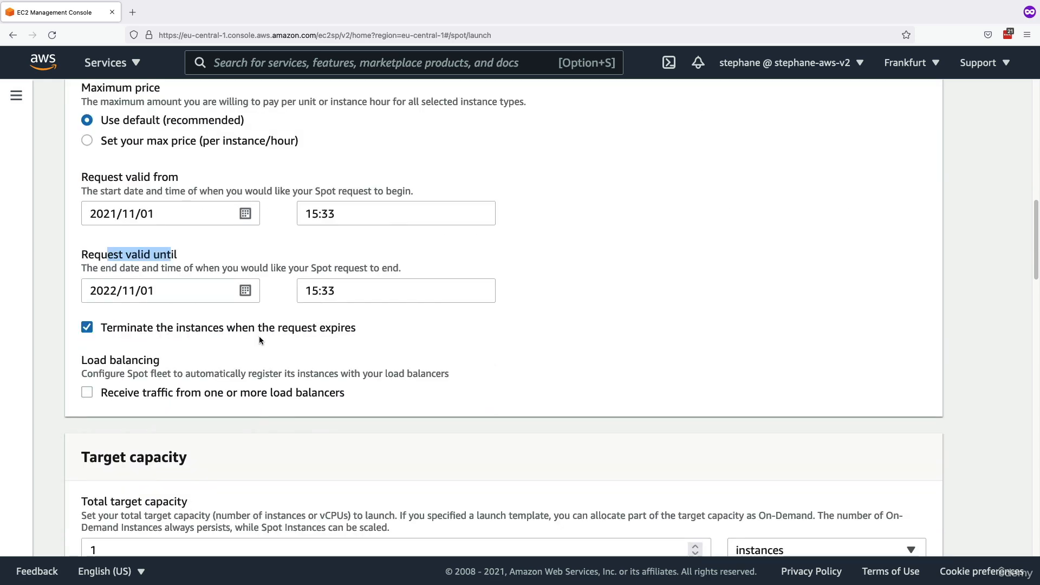
- Check the options for receiving load balancer traffic, disable them again and reapply the default request details
click(236, 391)
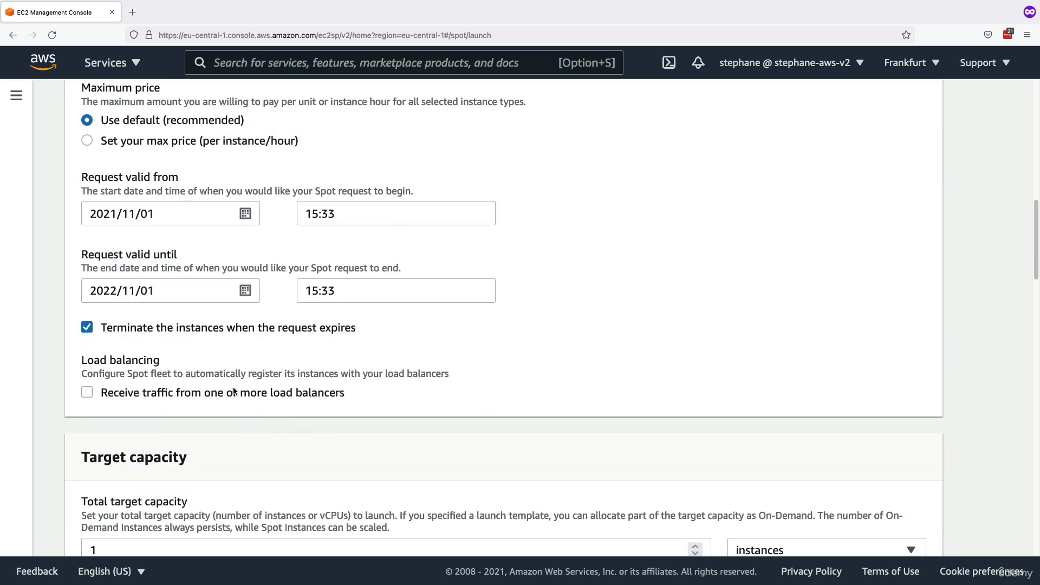
scroll(232, 392, down, 1)
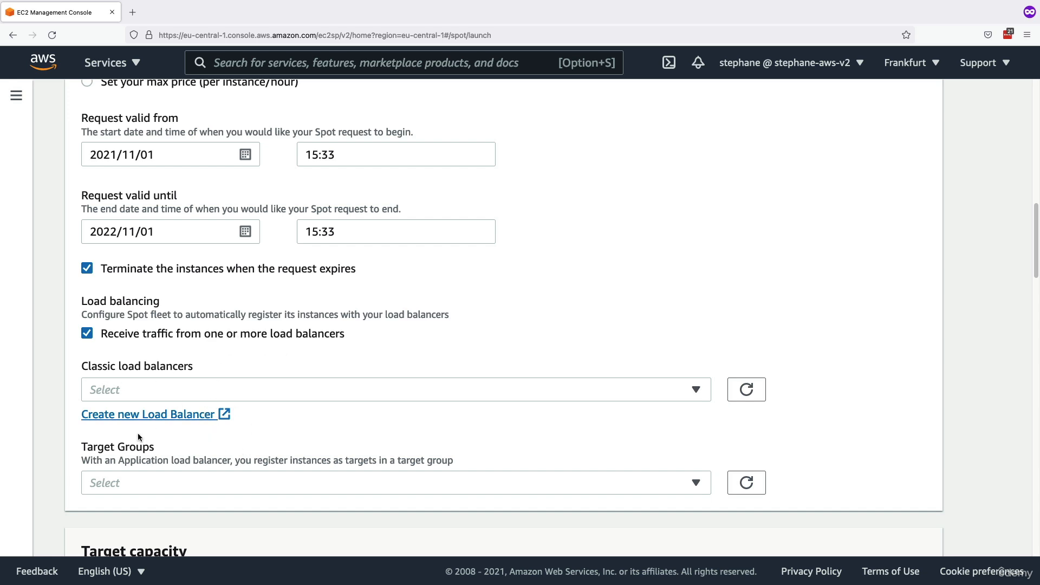
click(145, 479)
click(145, 480)
click(115, 335)
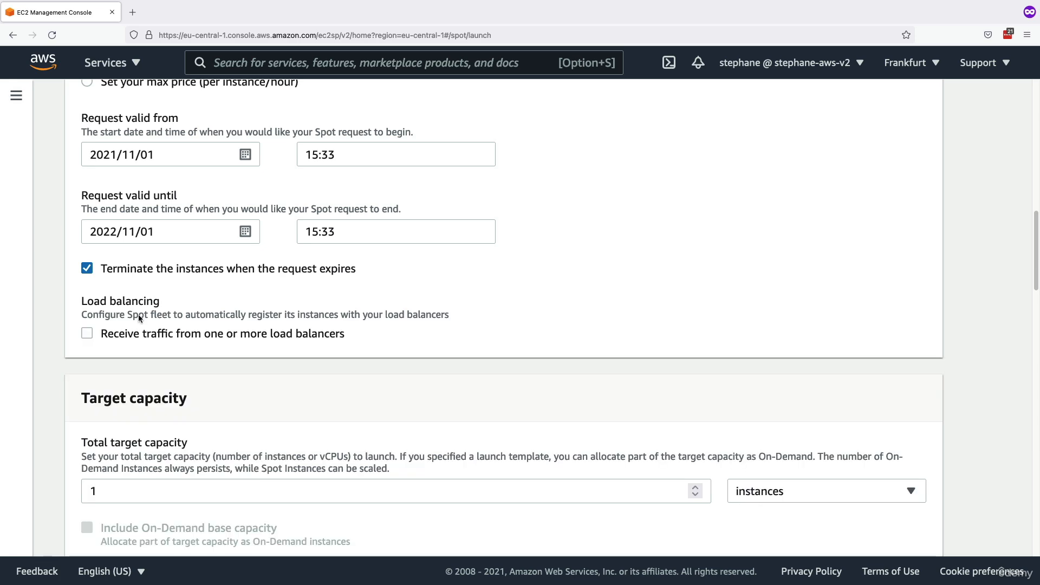
scroll(146, 320, up, 3)
click(139, 97)
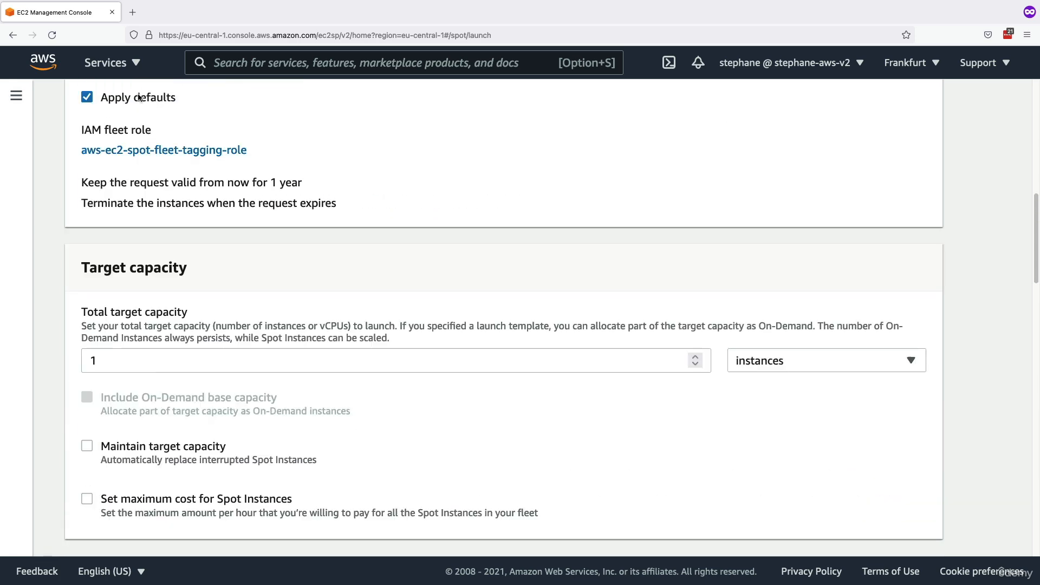
- Set the total target capacity of the fleet to 10
scroll(223, 307, down, 2)
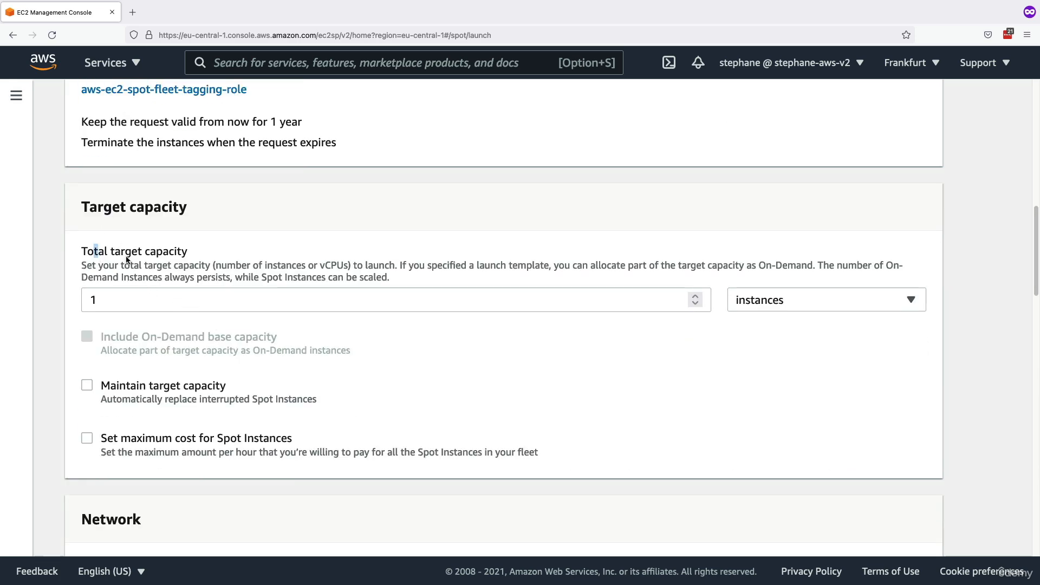
drag(94, 251, 186, 261)
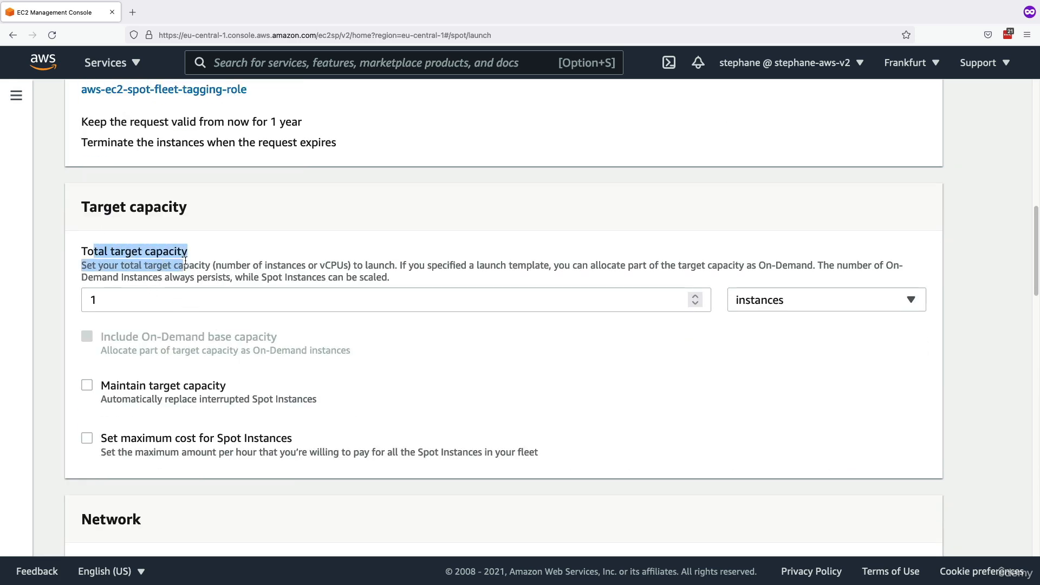
click(190, 299)
click(179, 259)
scroll(184, 244, down, 3)
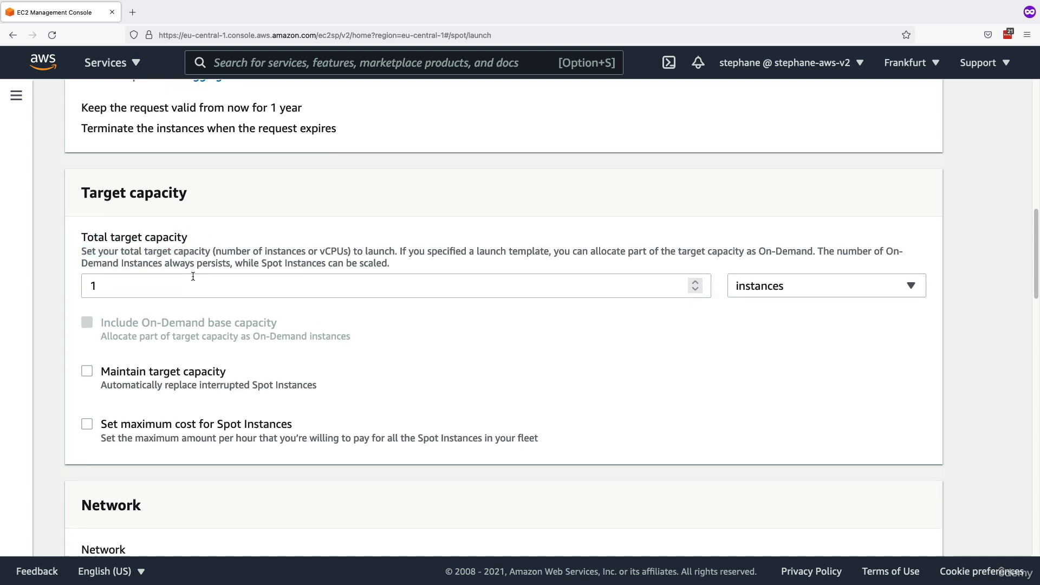
double_click(638, 203)
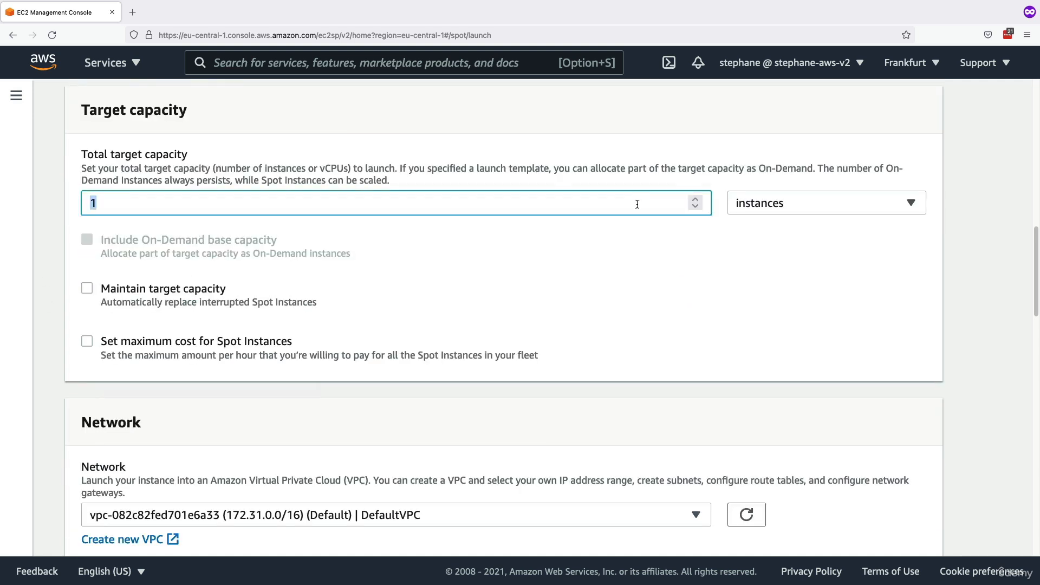
text(10)
click(668, 161)
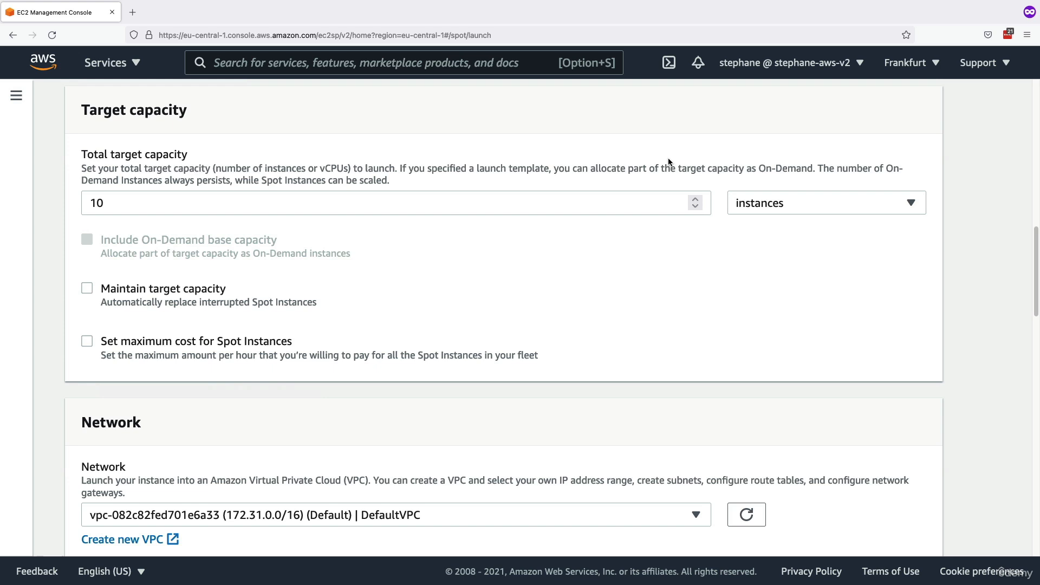
- Try Memory (MiB) as the target capacity unit and settle on vCPUs
click(760, 194)
click(756, 248)
click(731, 197)
click(767, 275)
click(768, 206)
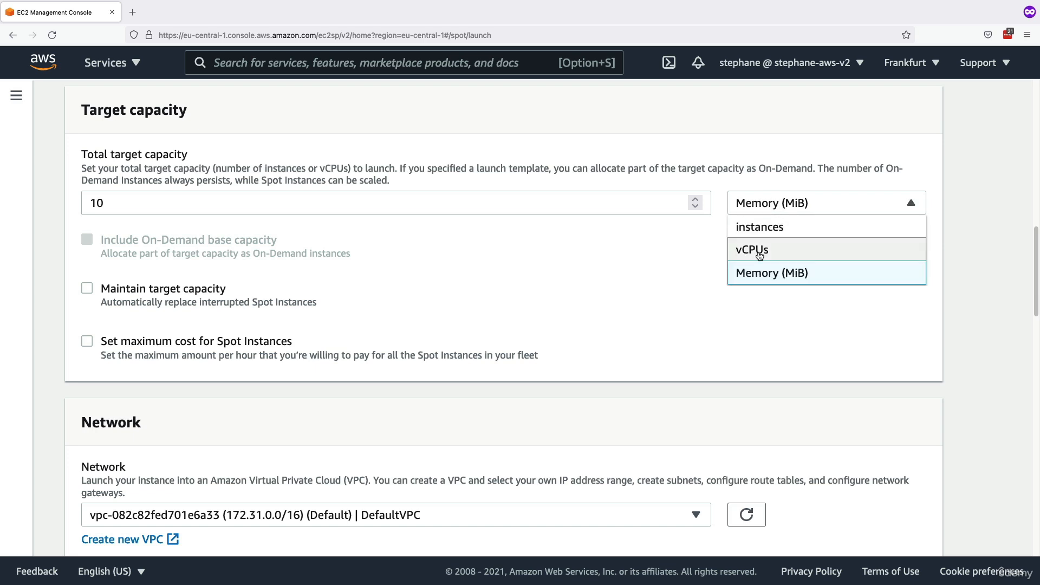
click(765, 251)
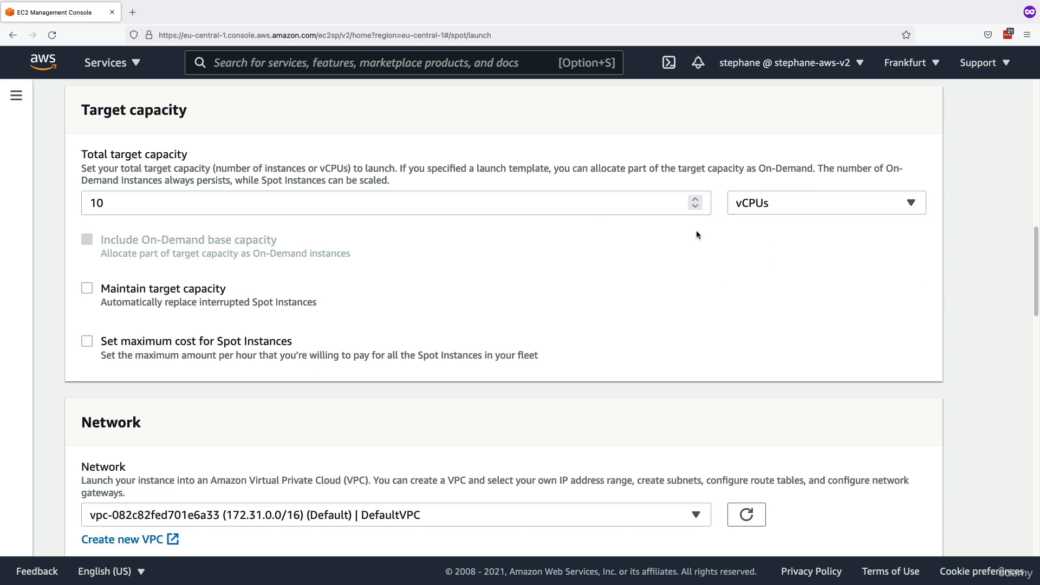
double_click(357, 207)
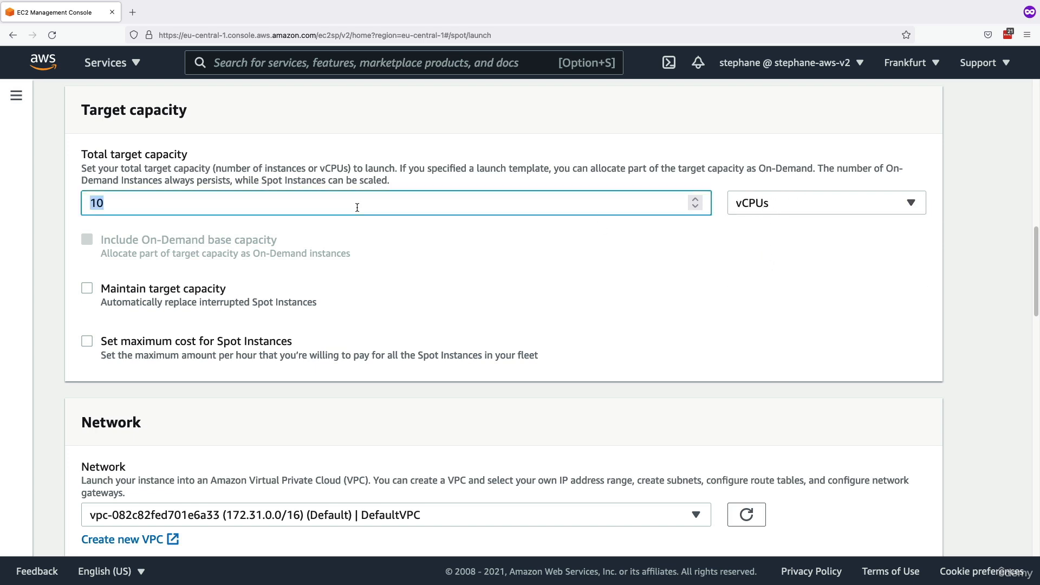
- Enable Maintain target capacity with Terminate as the interruption behavior
click(181, 288)
scroll(196, 337, down, 1)
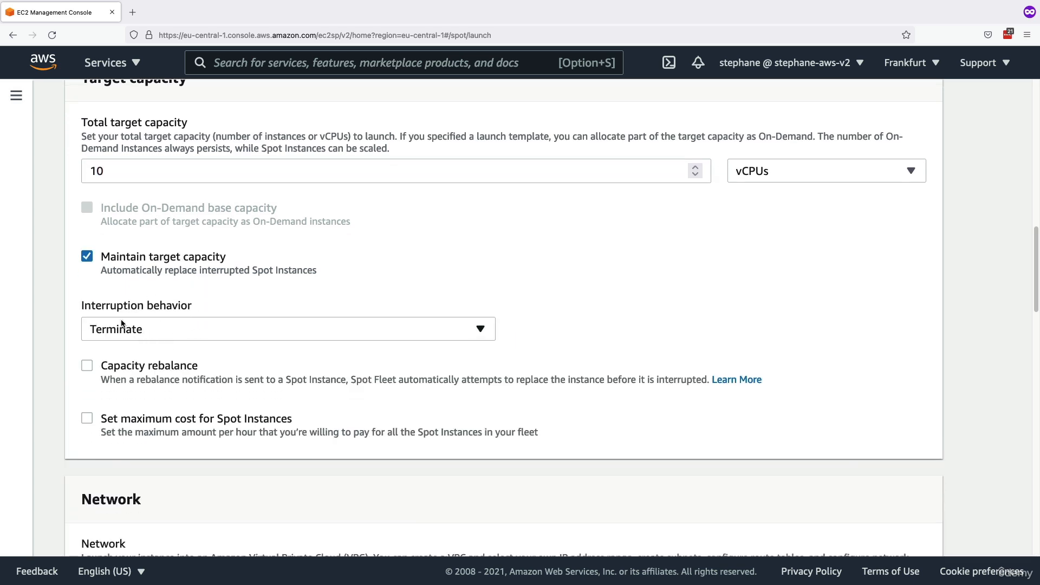
click(171, 328)
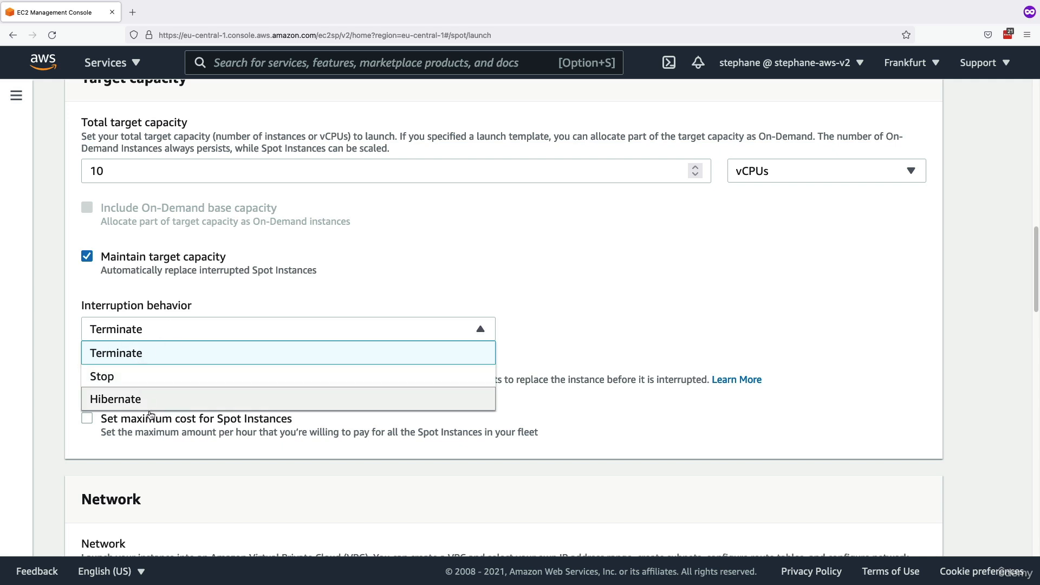
click(162, 364)
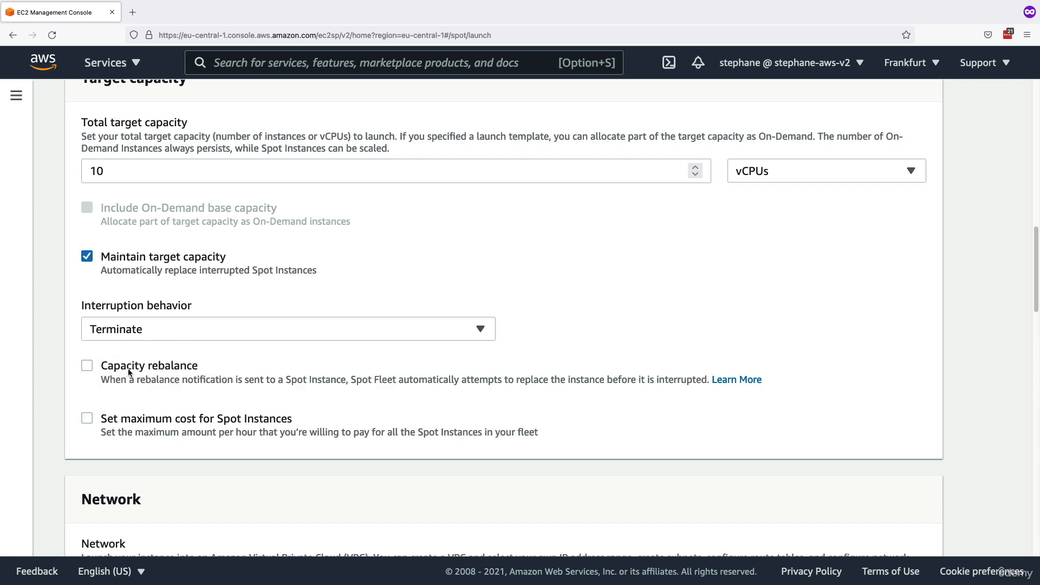
- Examine the Capacity rebalance option and the description of the total target capacity
click(166, 375)
click(167, 381)
scroll(132, 205, up, 1)
triple_click(145, 184)
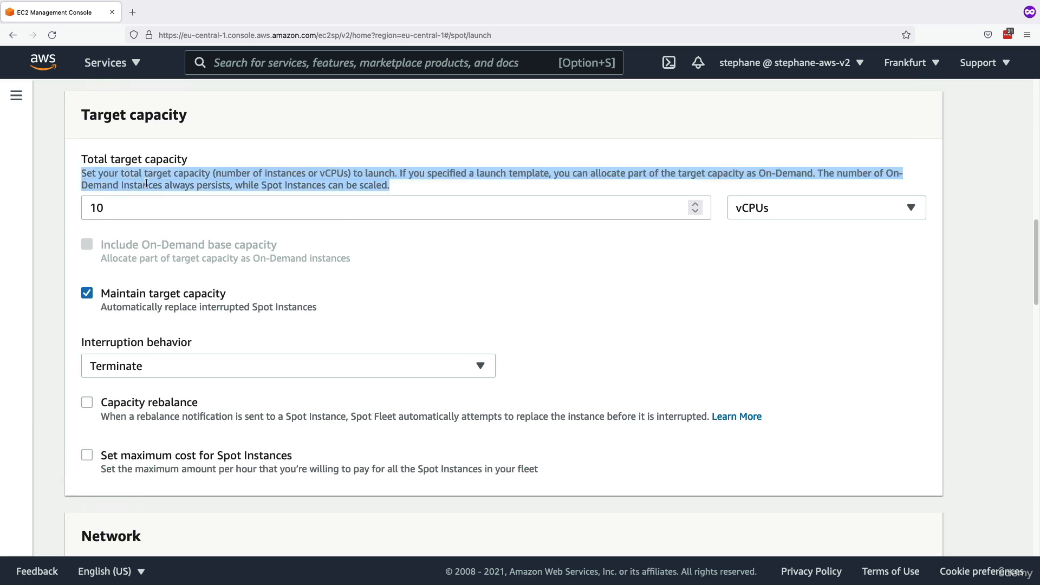
click(176, 185)
- Set the Availability Zone in the Network section to No preference (balance across all Availability Zones)
scroll(177, 195, down, 10)
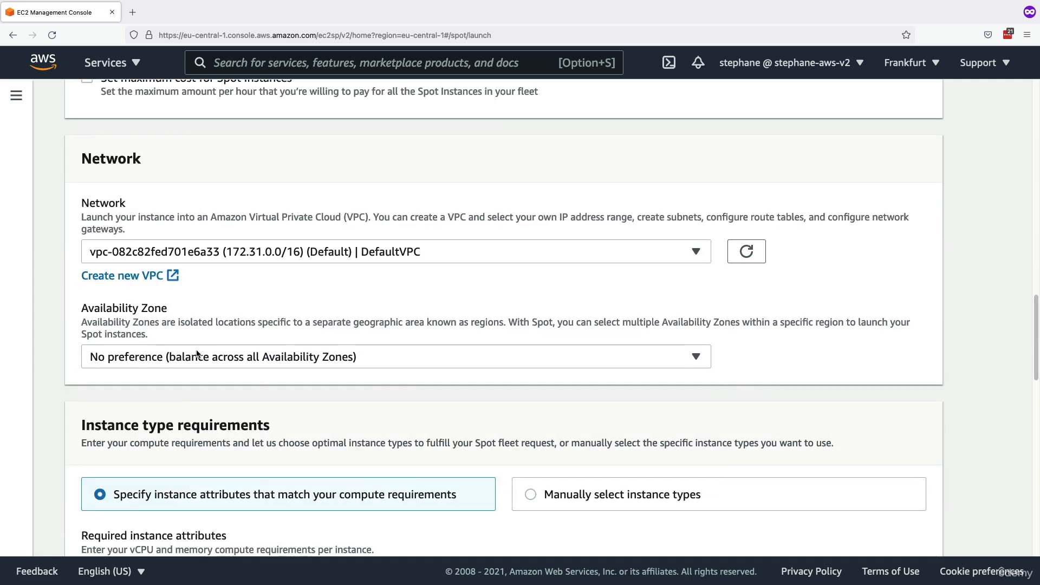
scroll(197, 354, down, 2)
click(163, 277)
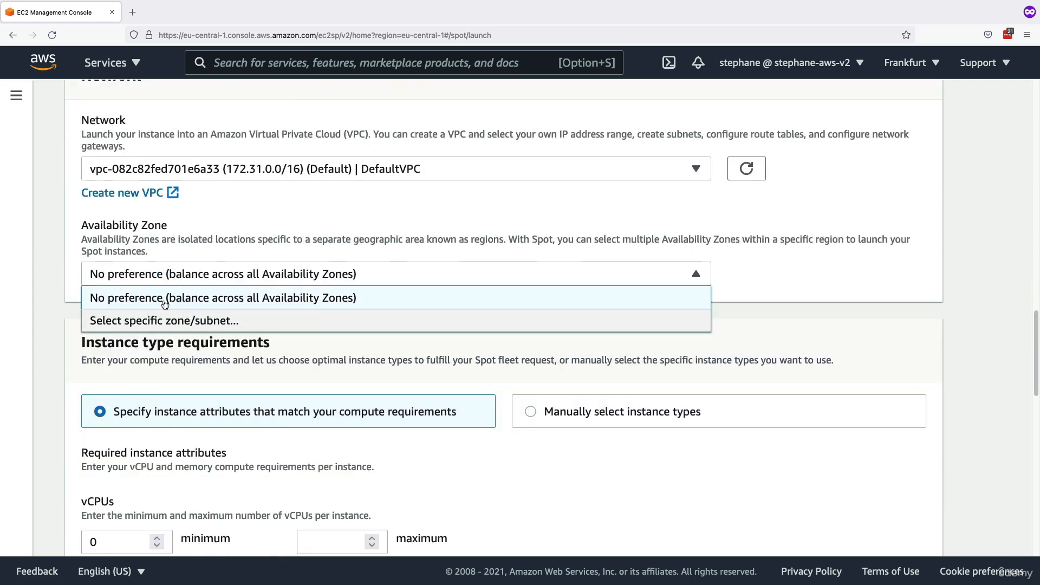
click(177, 295)
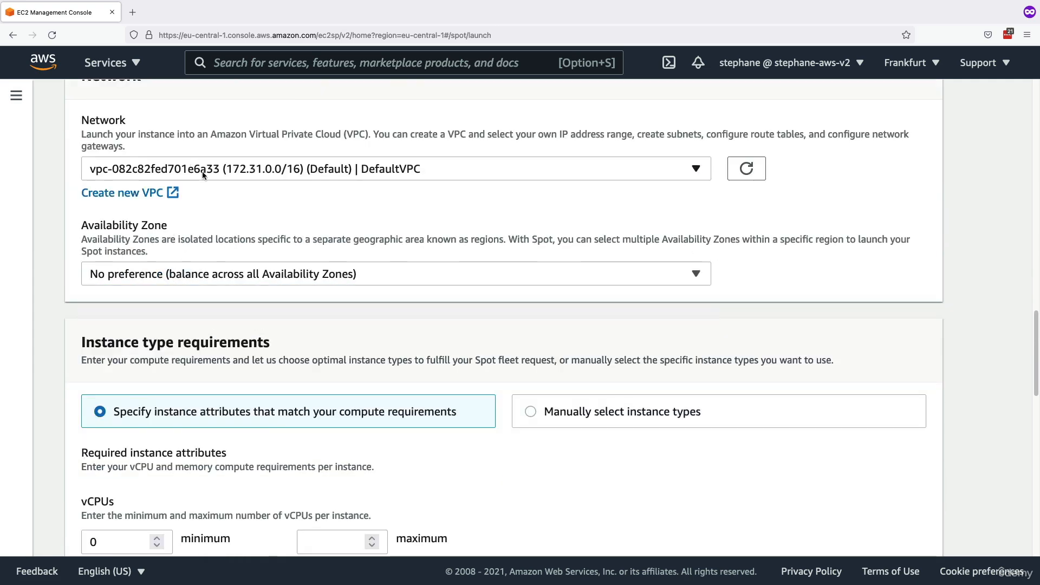
- Try manual instance type selection with c3.large and c4.large, deselect both and return to specifying instance attributes
scroll(212, 222, down, 4)
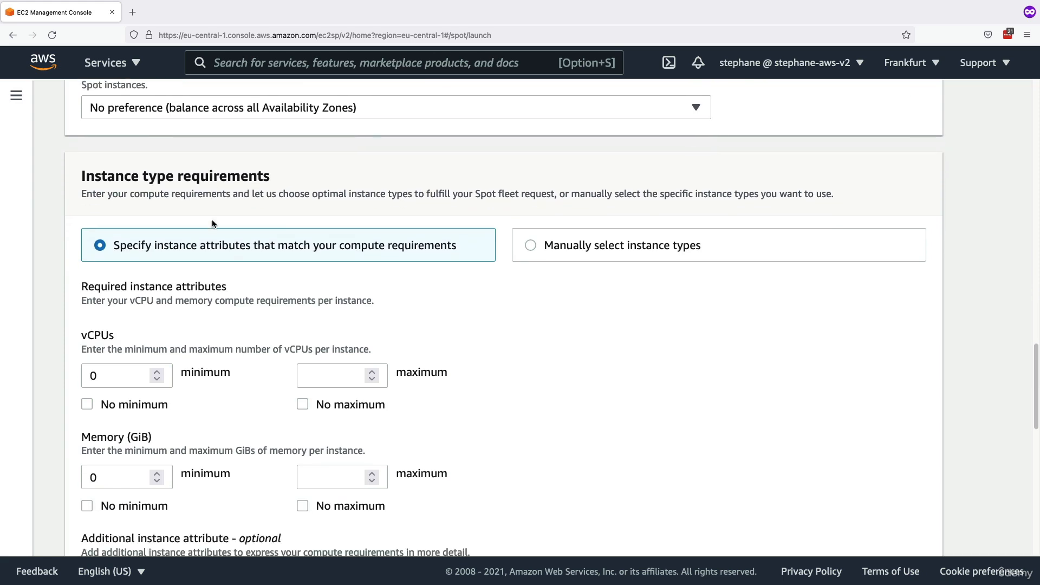
scroll(209, 249, down, 1)
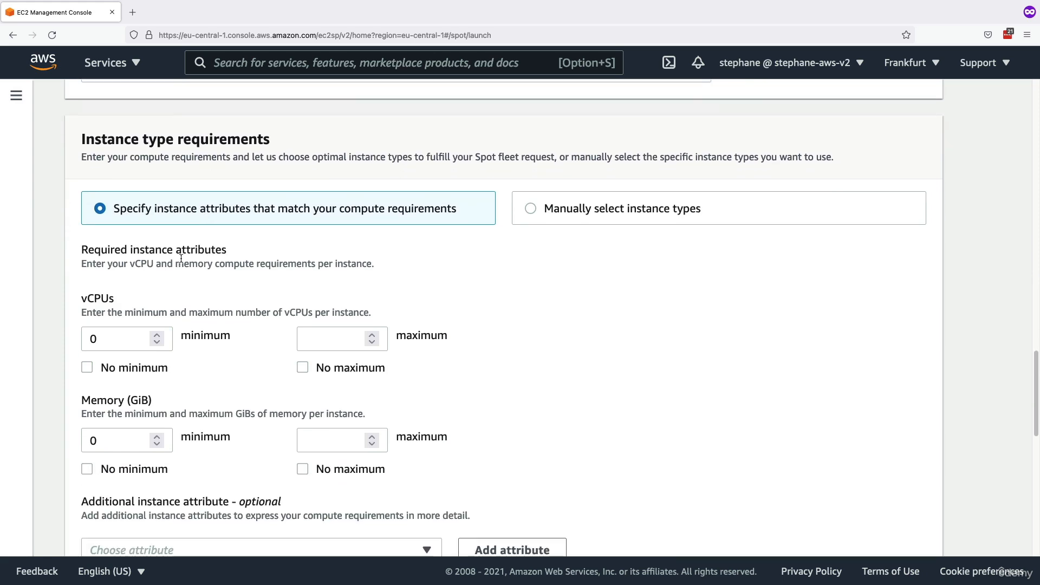
scroll(184, 260, down, 1)
scroll(306, 287, down, 1)
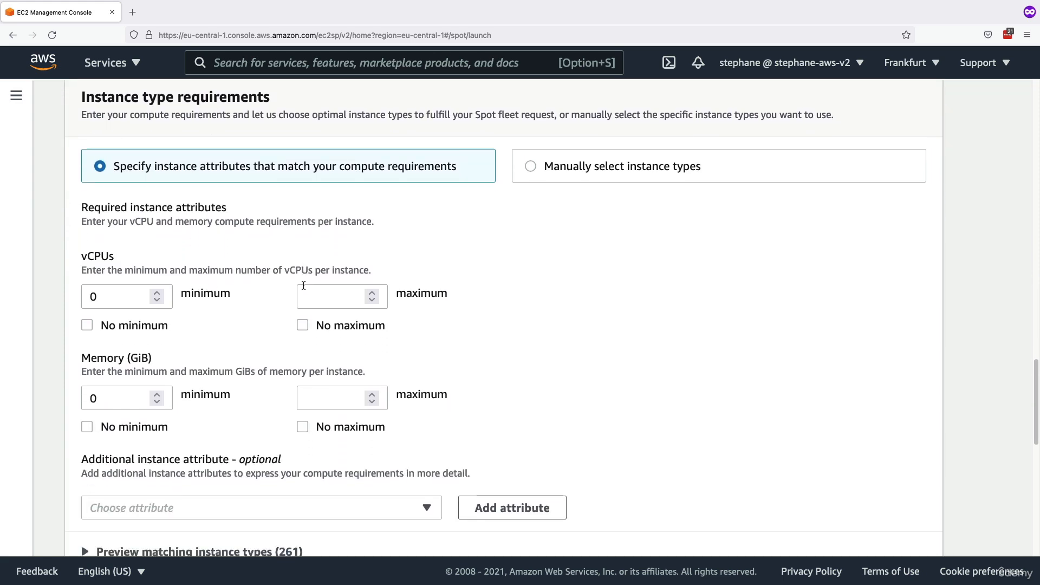
click(545, 172)
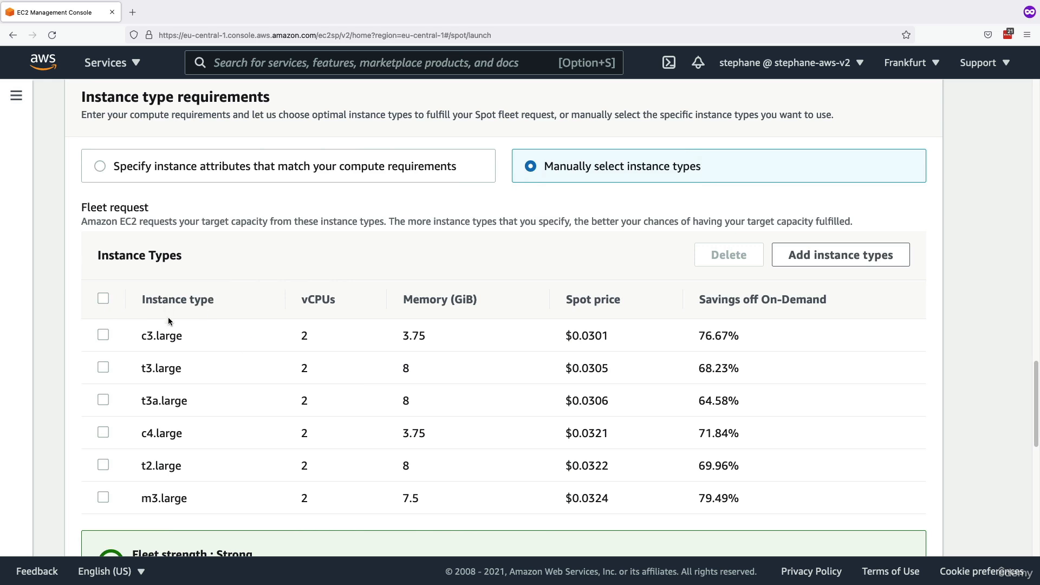
click(101, 339)
click(102, 431)
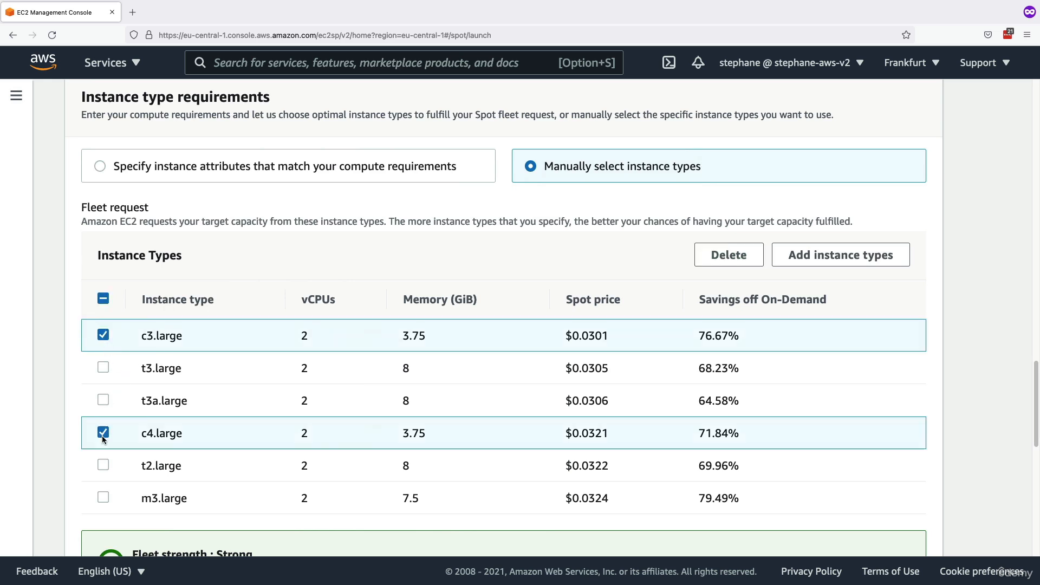
scroll(121, 444, down, 1)
click(103, 282)
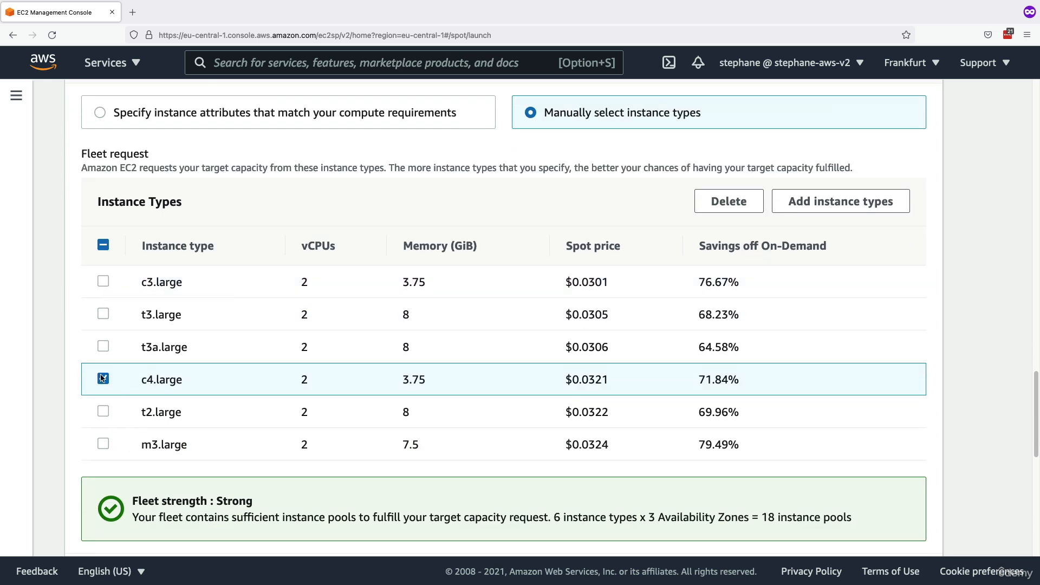
click(103, 379)
click(181, 124)
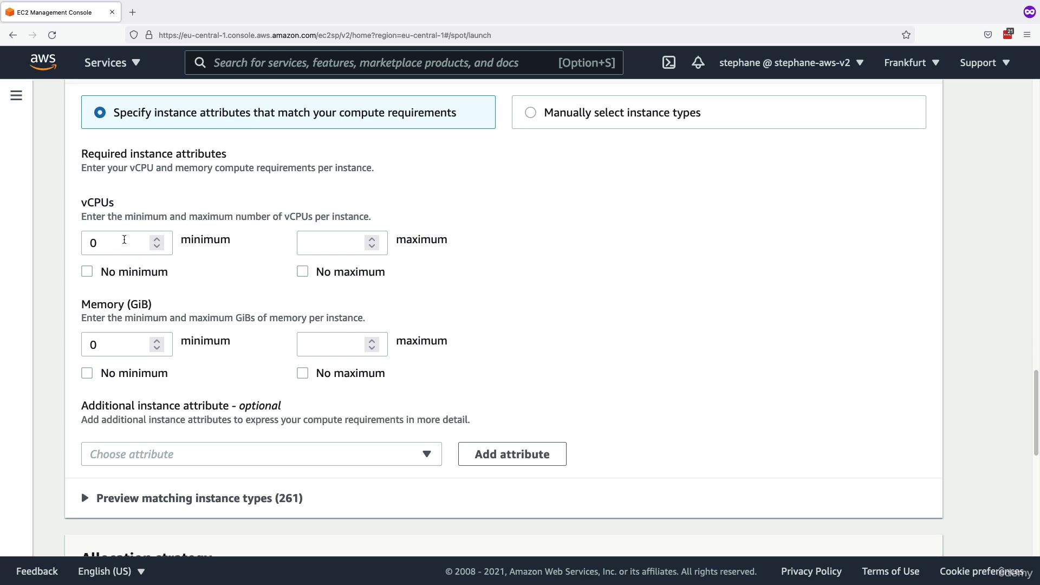
- Examine the vCPU and memory requirement fields and the list of additional instance attributes
double_click(124, 240)
drag(133, 217, 228, 222)
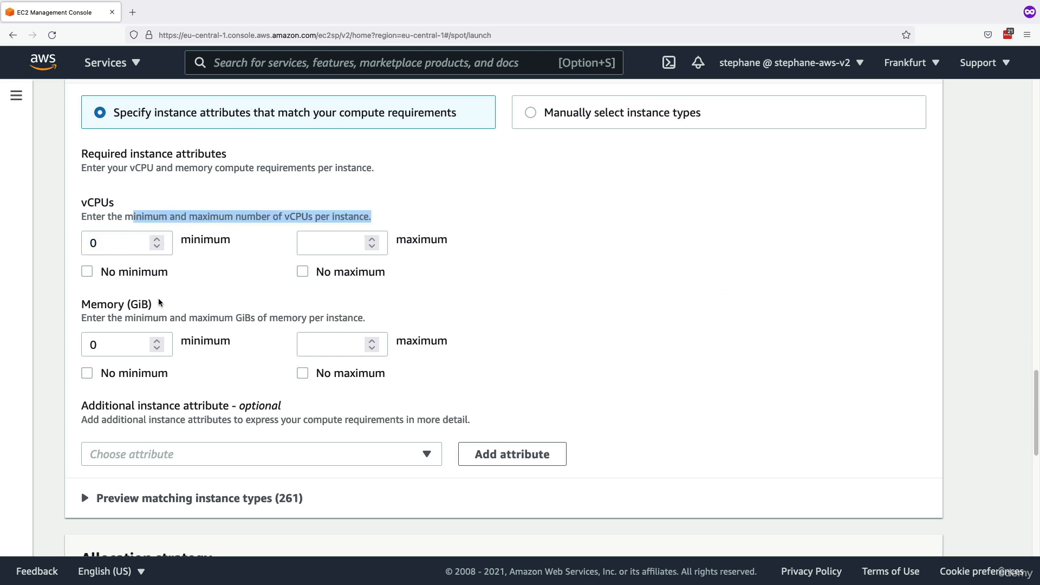
drag(116, 314, 208, 320)
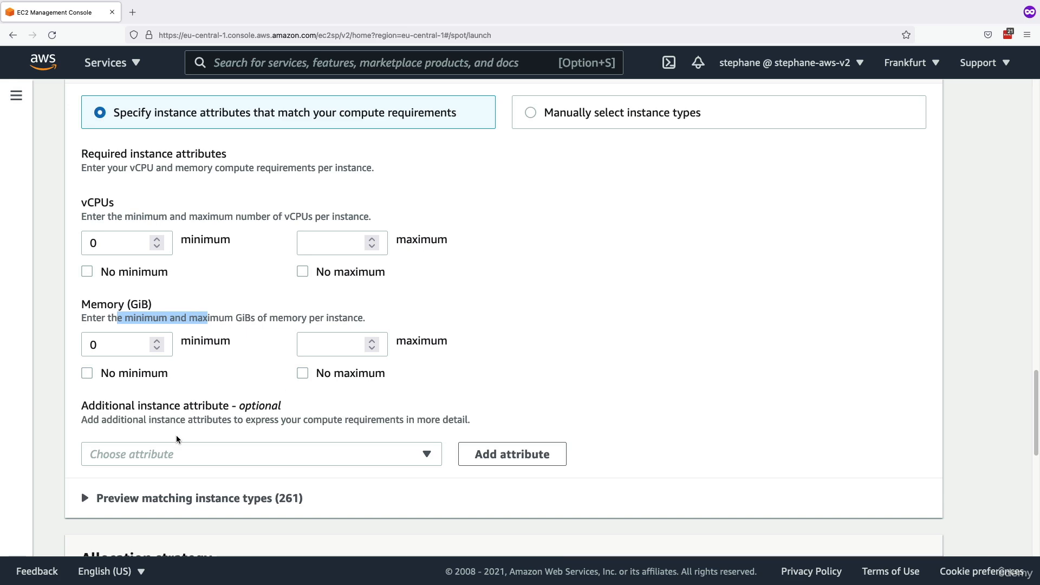
scroll(176, 440, down, 3)
click(196, 372)
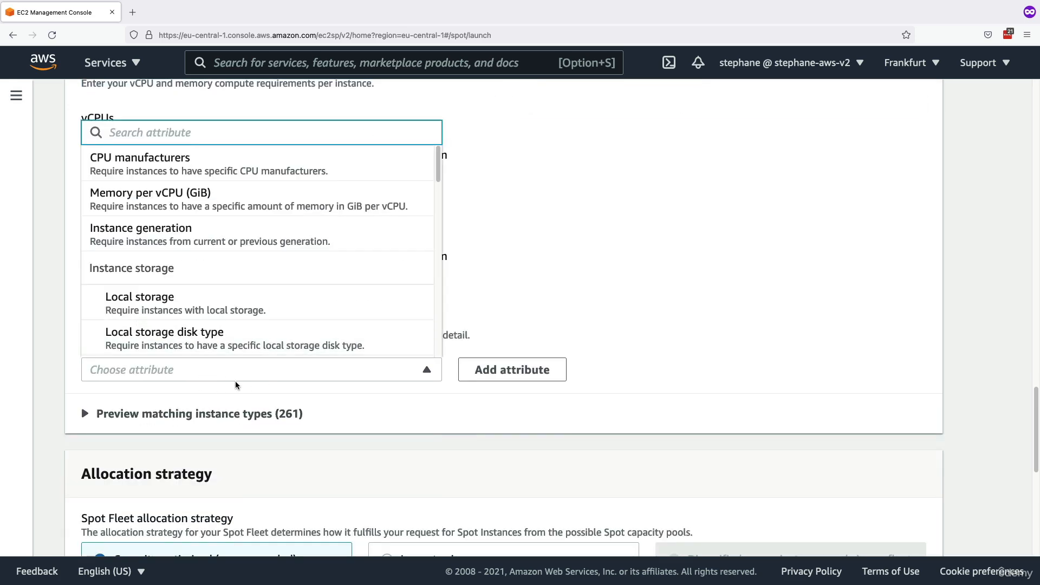
click(530, 254)
scroll(387, 291, up, 7)
scroll(187, 399, down, 5)
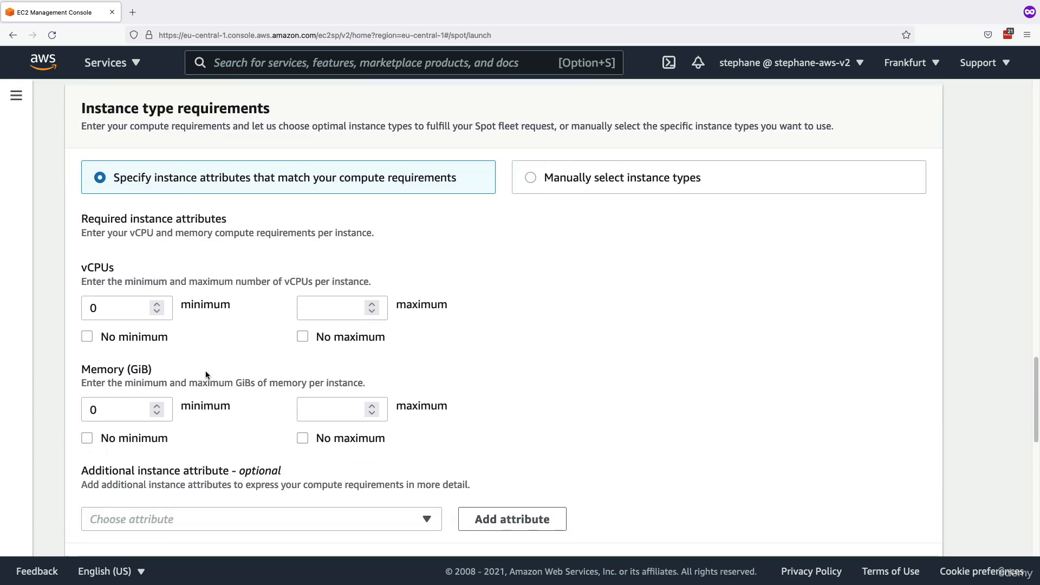
- Expand the preview of matching instance types, look through the list and collapse it again
click(214, 430)
scroll(213, 419, down, 3)
scroll(212, 423, down, 3)
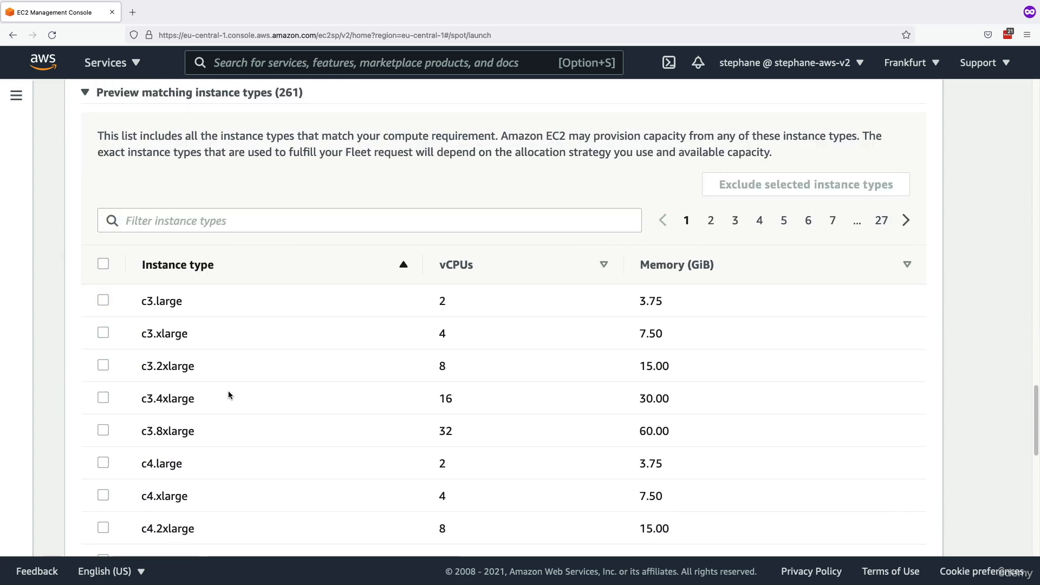
scroll(406, 397, up, 5)
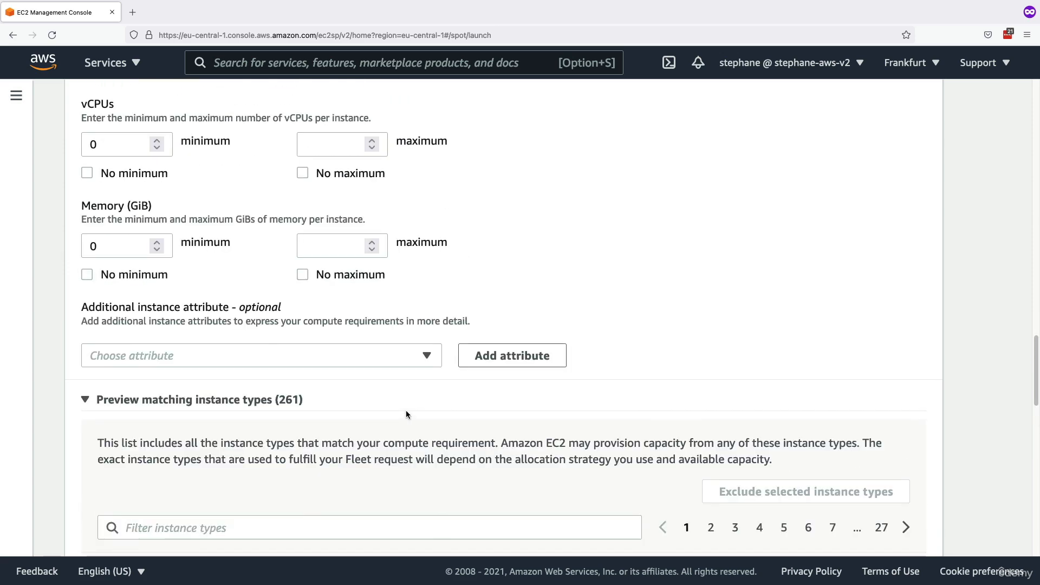
scroll(111, 287, up, 4)
scroll(192, 310, down, 5)
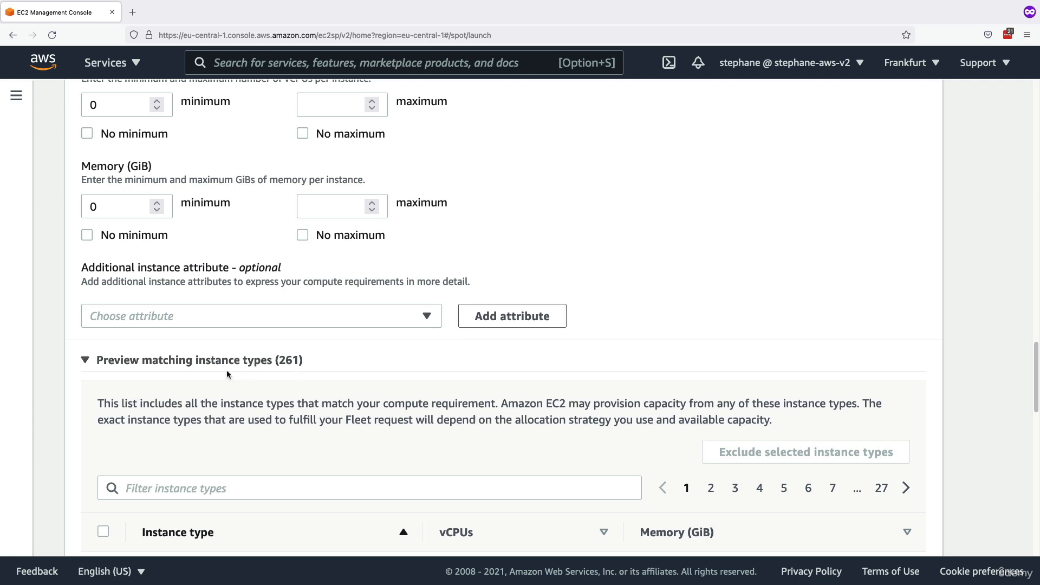
click(246, 360)
- Read the Capacity optimized allocation strategy description and try Lowest price as the Spot Fleet allocation strategy
scroll(271, 382, up, 3)
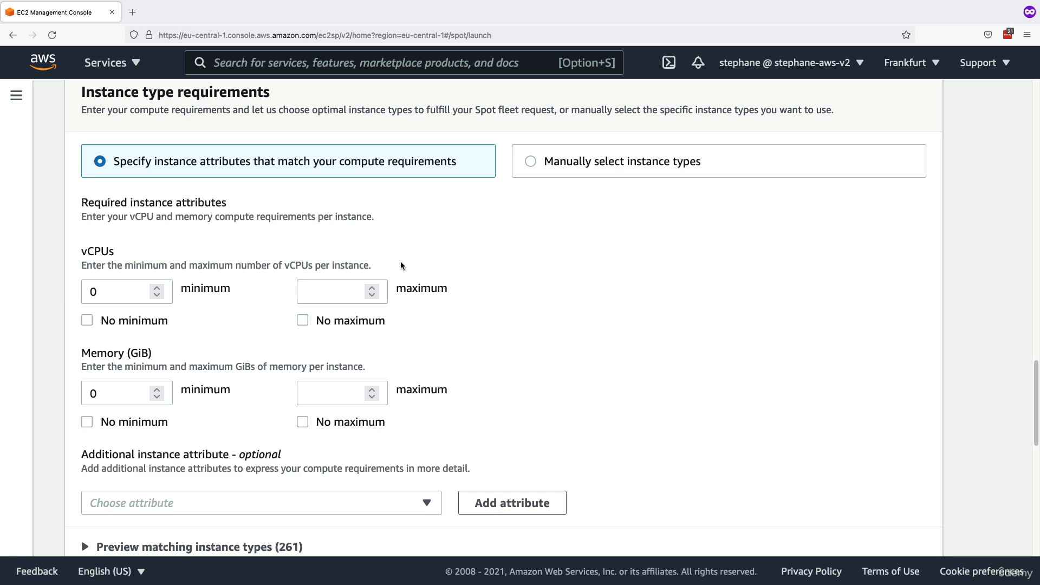
scroll(383, 257, down, 7)
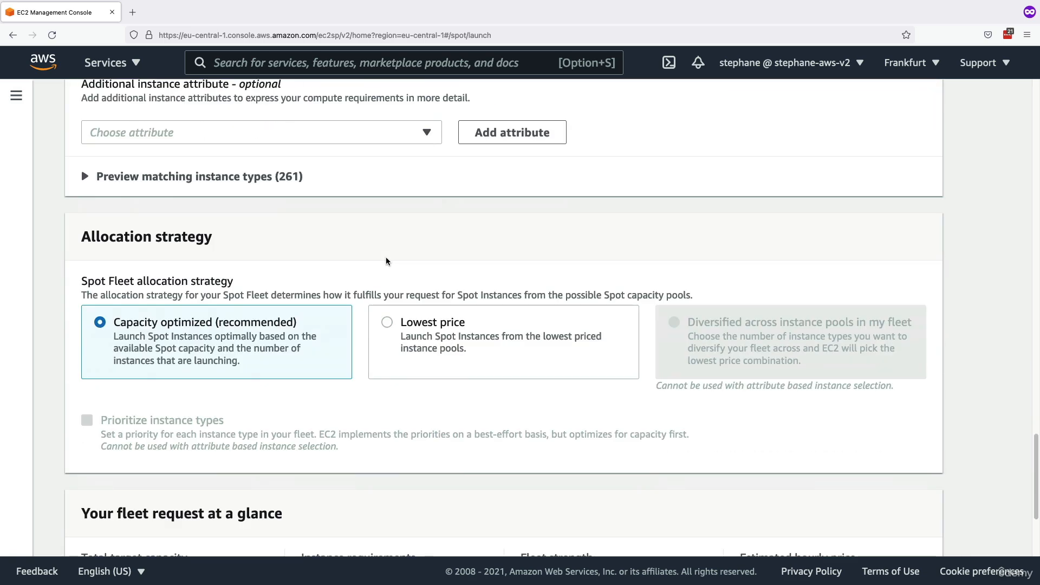
scroll(279, 210, up, 3)
scroll(232, 210, down, 4)
scroll(147, 223, up, 5)
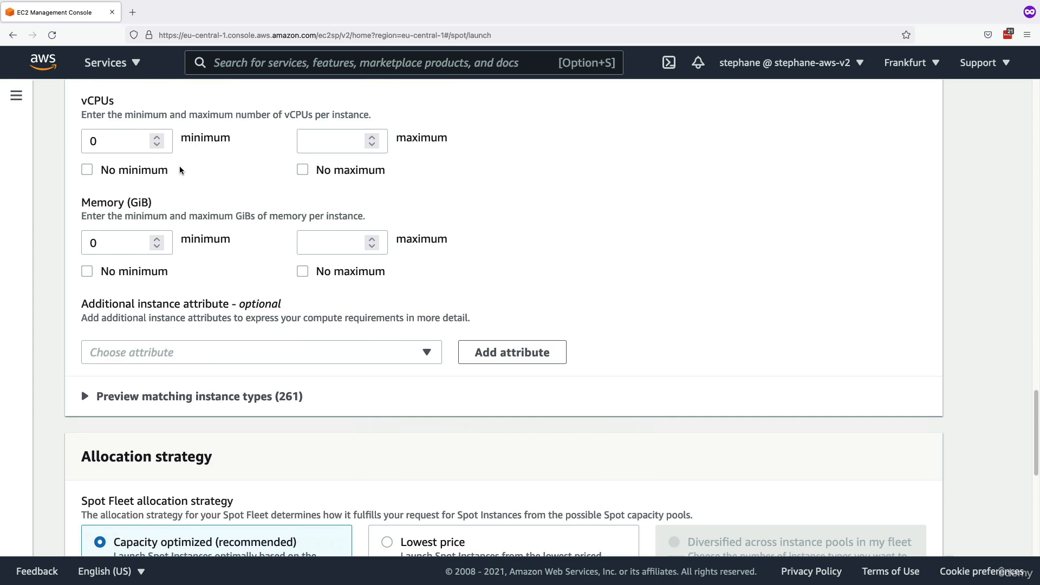
scroll(181, 257, down, 5)
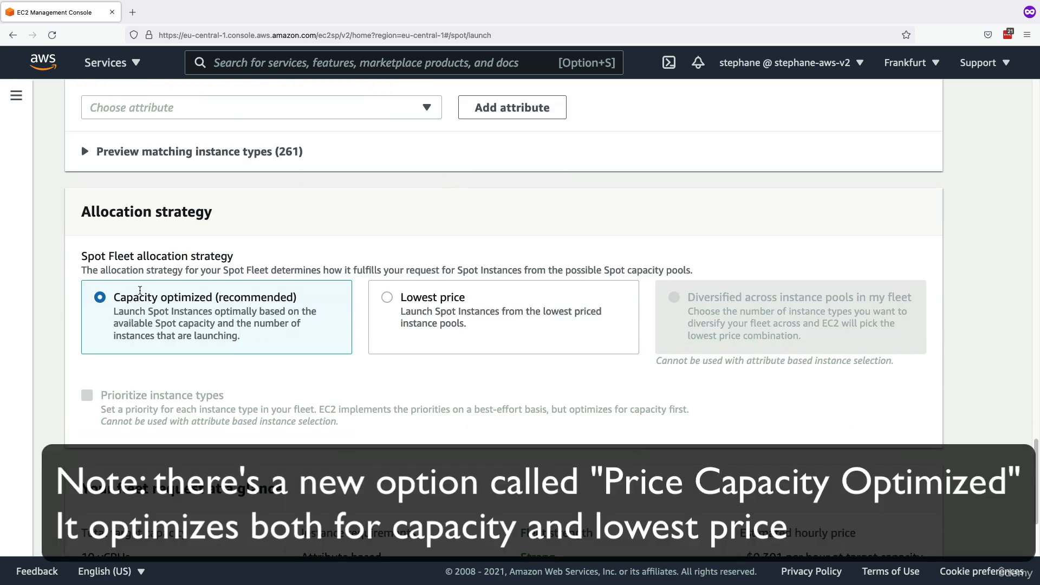
drag(123, 301, 213, 301)
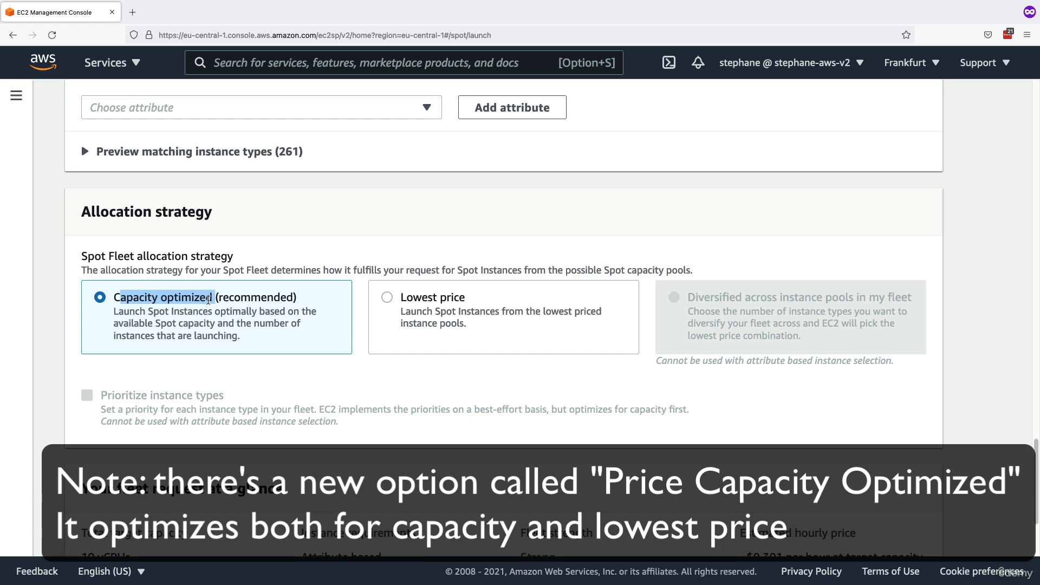
click(211, 318)
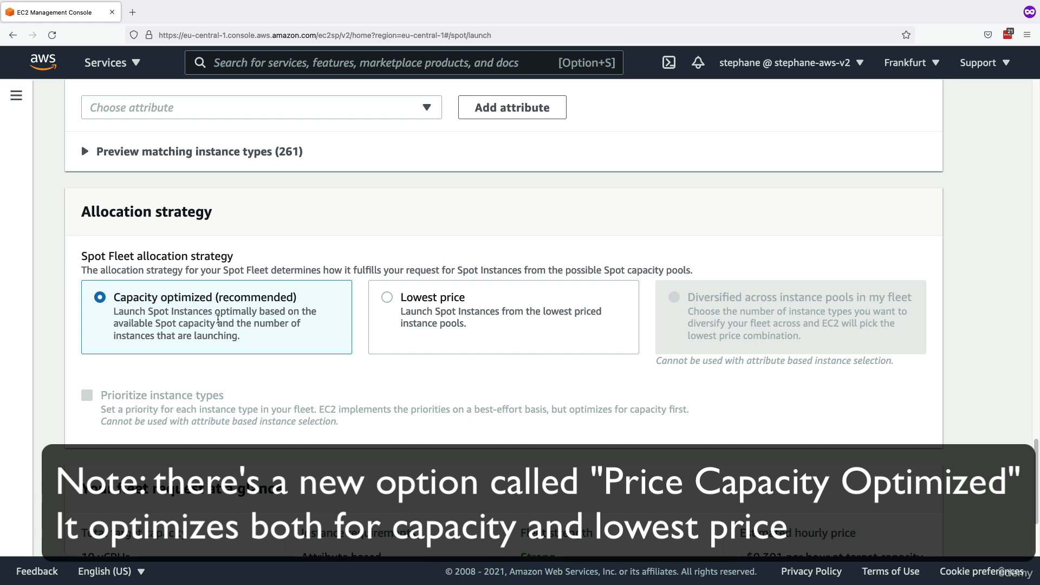
triple_click(219, 319)
click(291, 325)
click(430, 304)
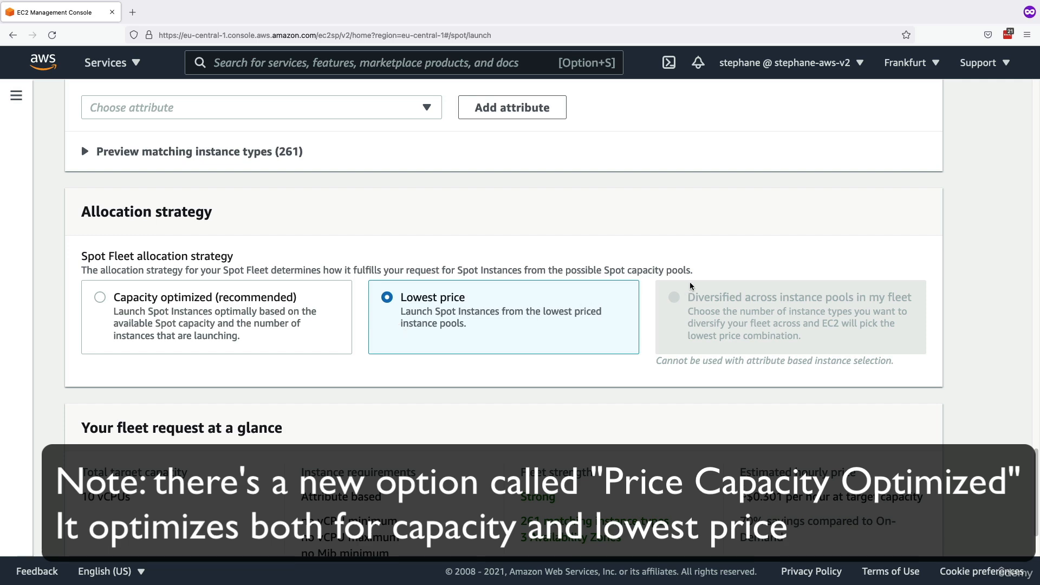
- Switch to manually selecting instance types and select c3.large, t3.large, t3a.large and c4.large
scroll(680, 304, up, 10)
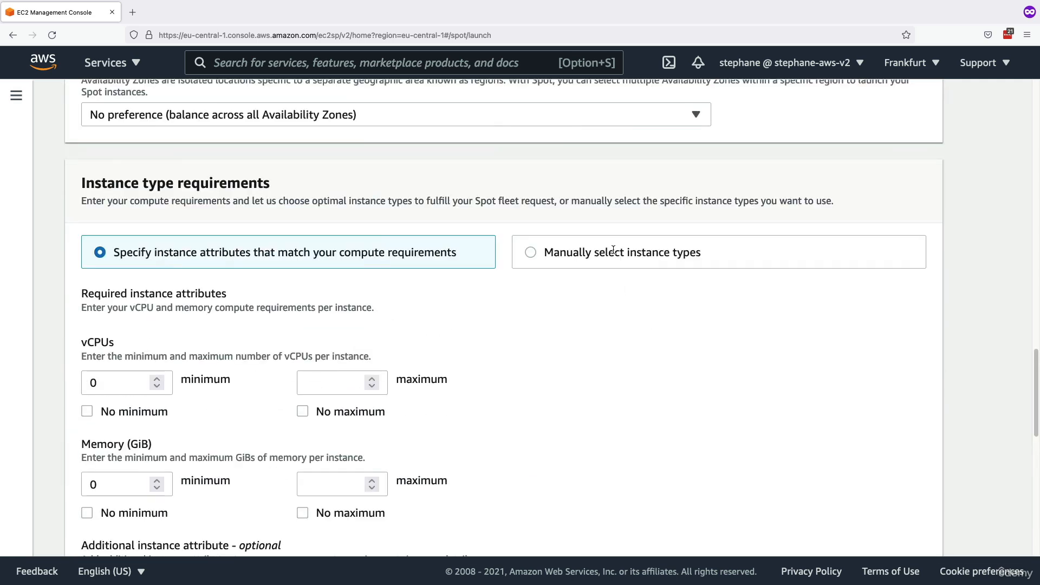
click(610, 258)
scroll(614, 301, down, 1)
click(97, 400)
click(102, 428)
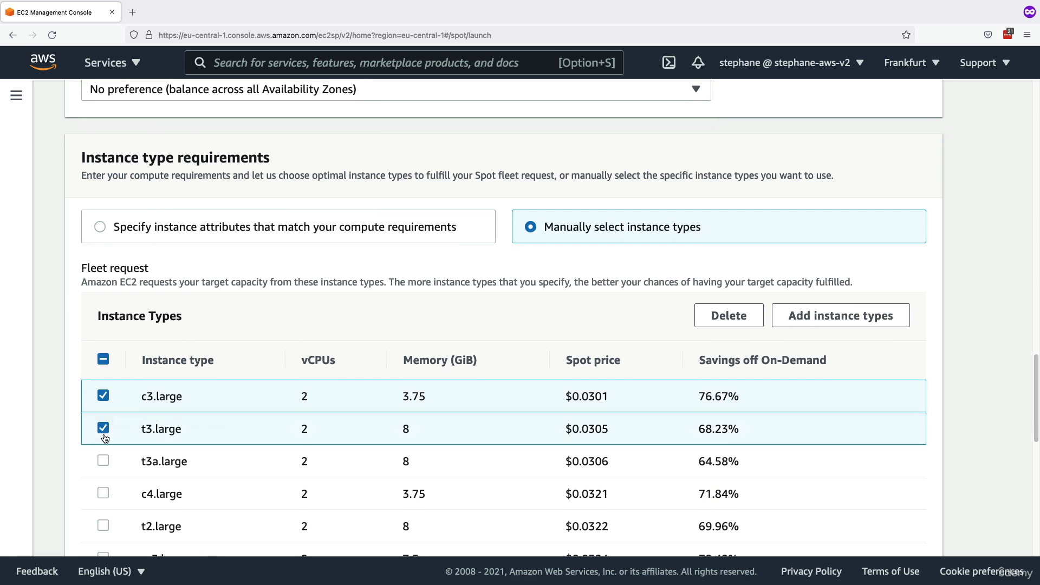
click(103, 460)
click(103, 494)
- Set the Spot Fleet allocation strategy to Diversified across instance pools in my fleet
scroll(132, 482, down, 1)
scroll(132, 483, down, 9)
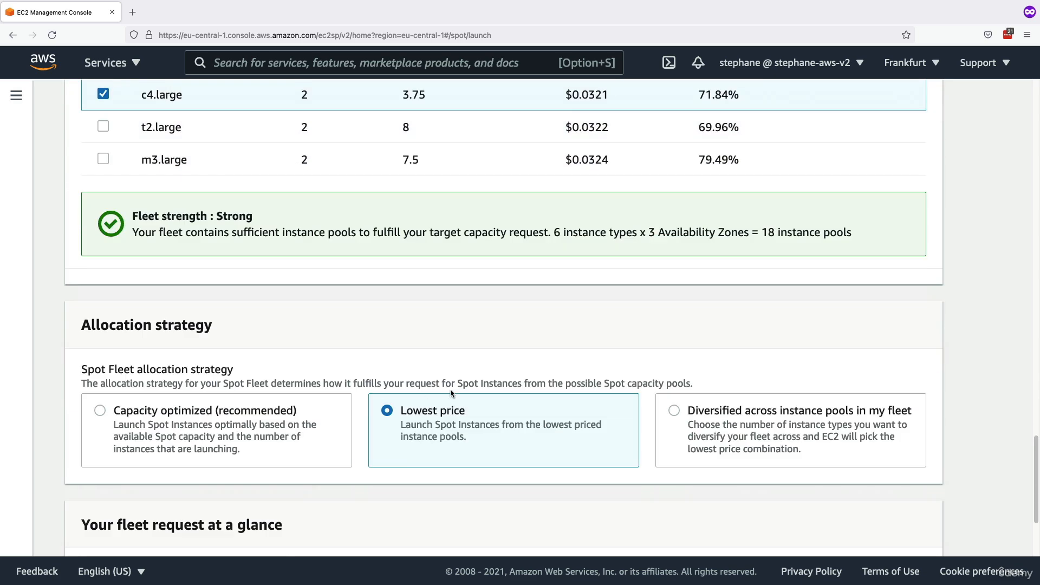
click(708, 358)
scroll(708, 358, down, 1)
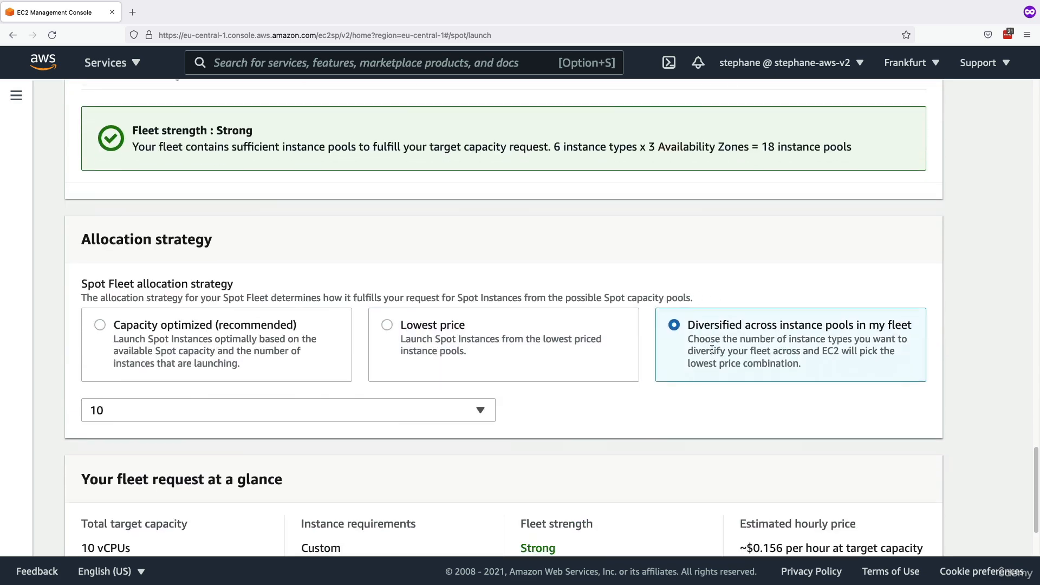
drag(711, 325, 845, 325)
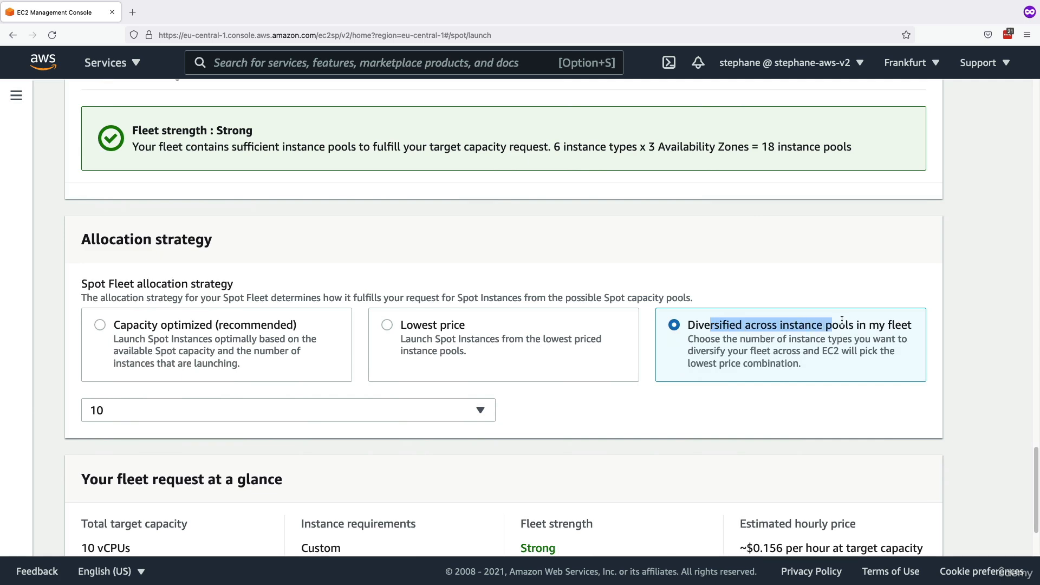
scroll(731, 430, up, 5)
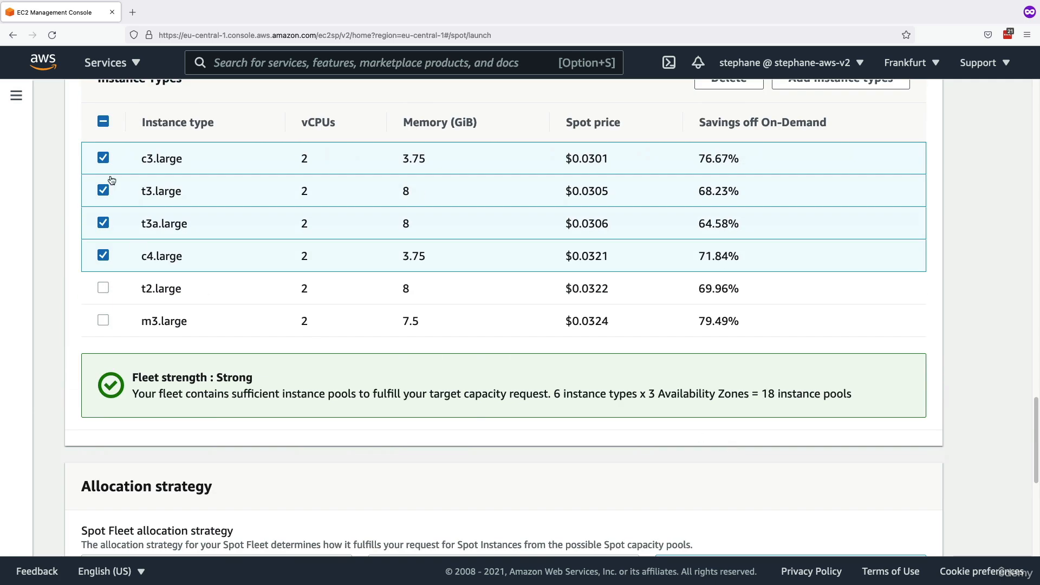
- Review the fleet request summary, including target capacity, instance requirements, fleet strength and estimated hourly price
scroll(298, 222, down, 7)
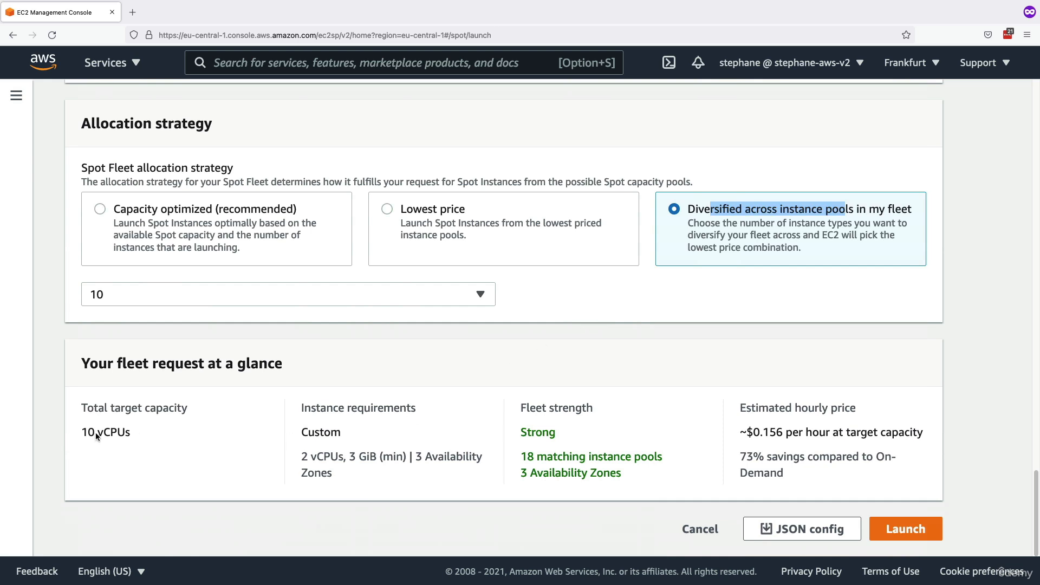
drag(90, 358, 287, 363)
click(342, 390)
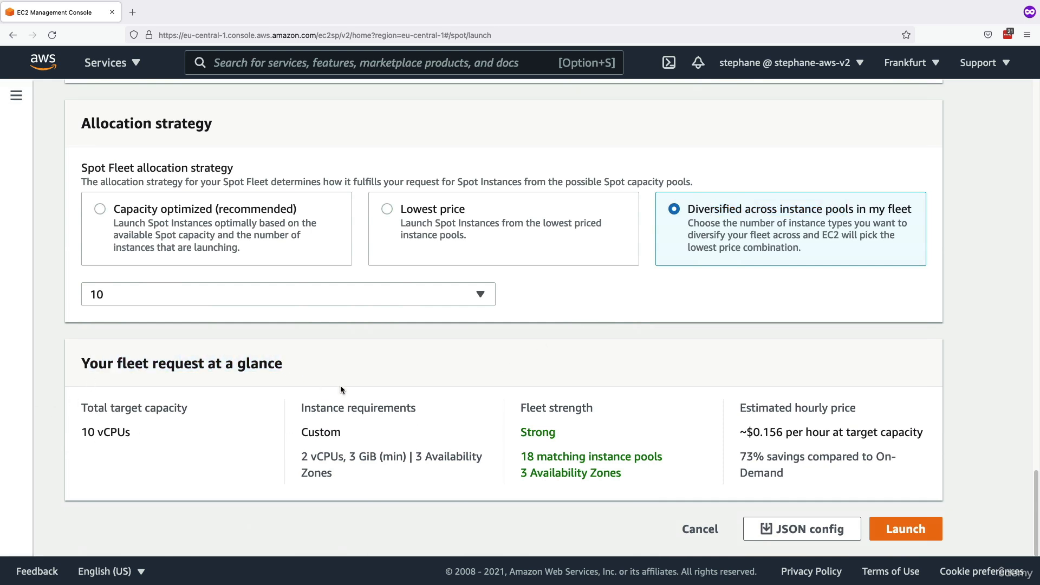
drag(519, 417, 632, 444)
click(558, 444)
click(657, 462)
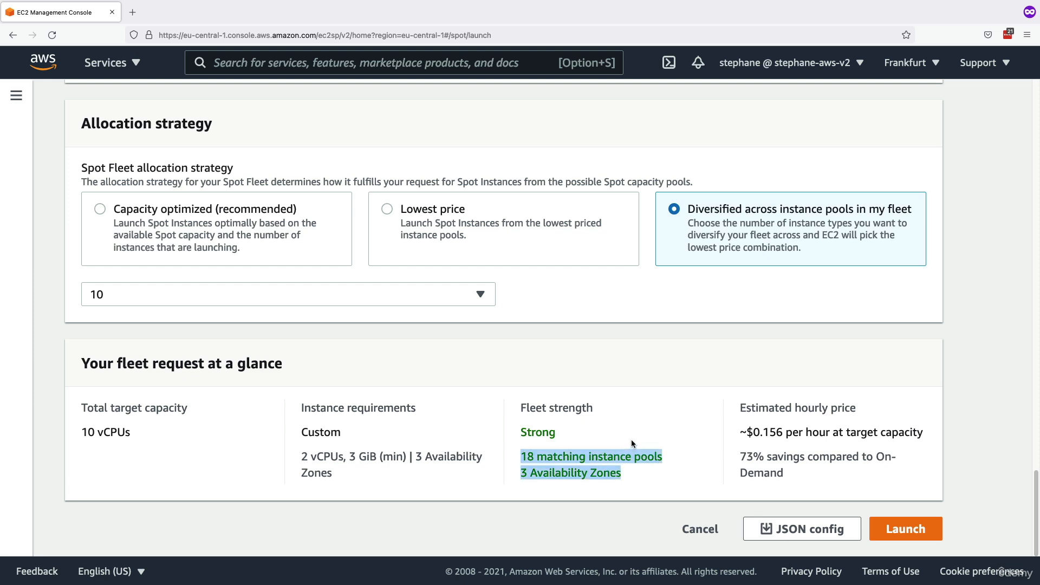
click(632, 443)
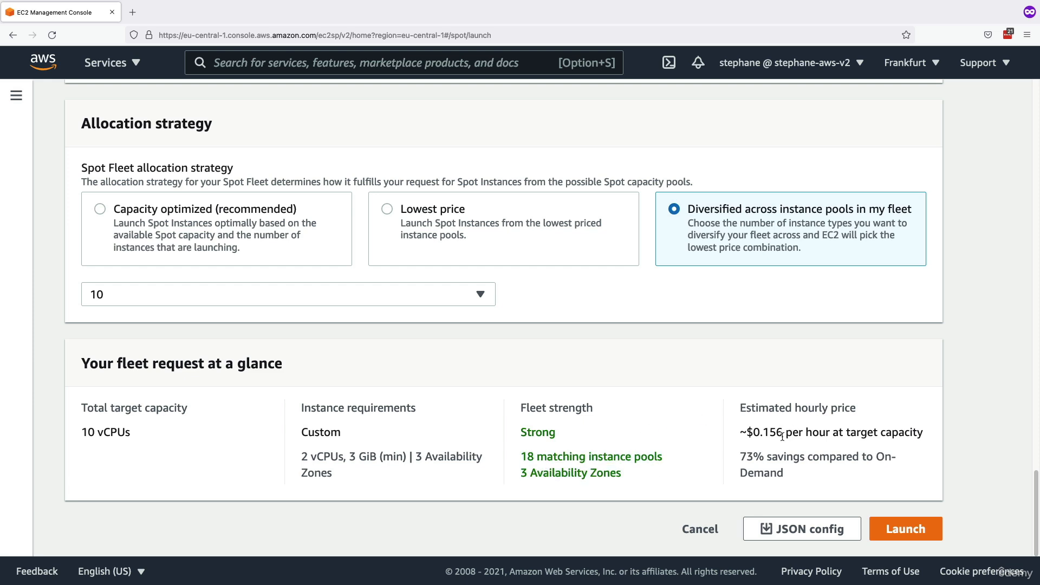
- Check the fleet's estimated hourly price and savings compared to On-Demand, and cancel the Spot Fleet request
drag(741, 408, 862, 411)
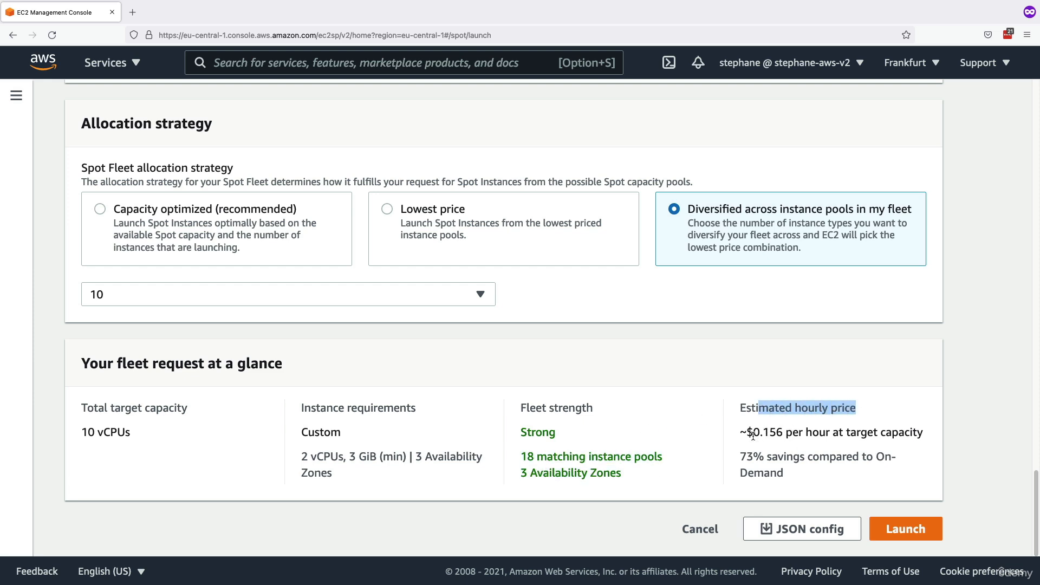
drag(753, 431, 782, 436)
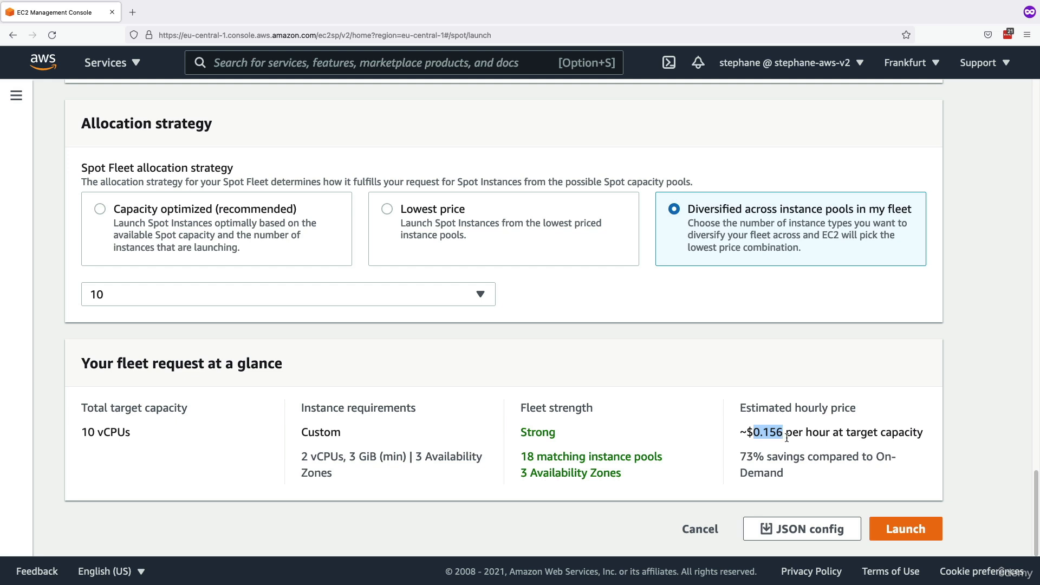
triple_click(813, 433)
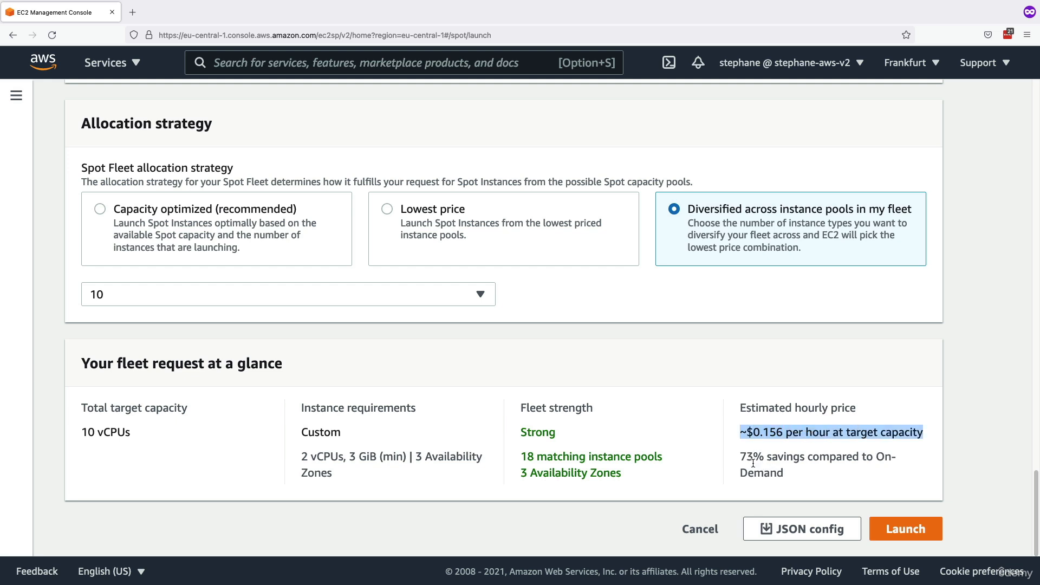
drag(738, 459, 813, 480)
click(814, 480)
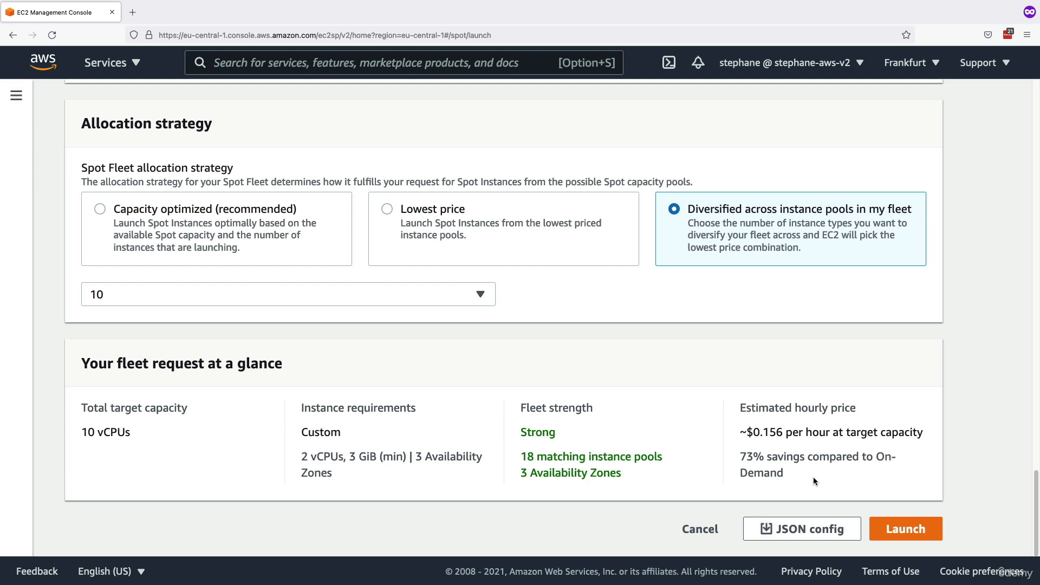
click(698, 530)
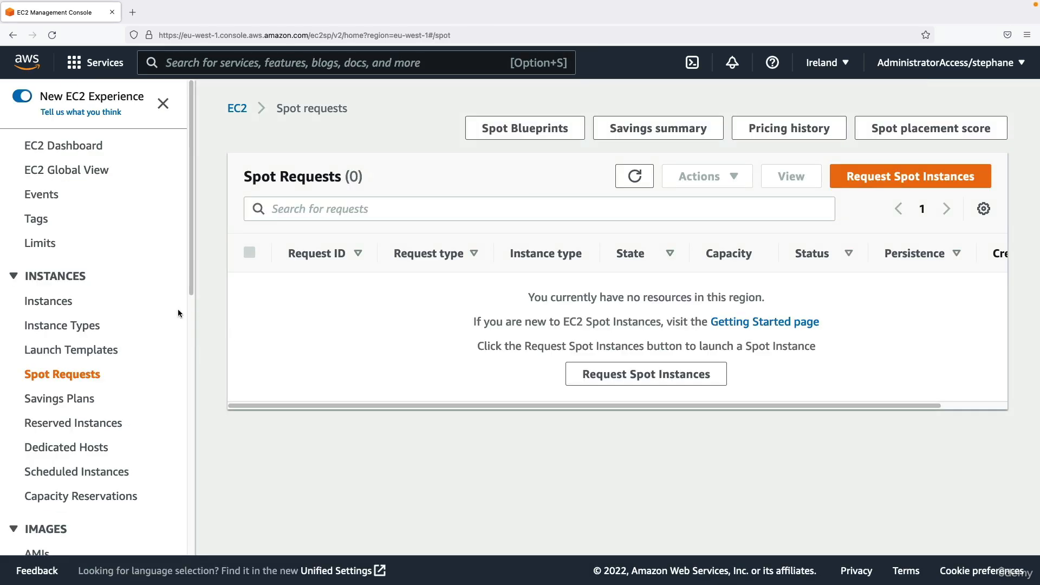
- Start launching a new EC2 instance from the Instances page and expand the Advanced details of the launch form
click(69, 306)
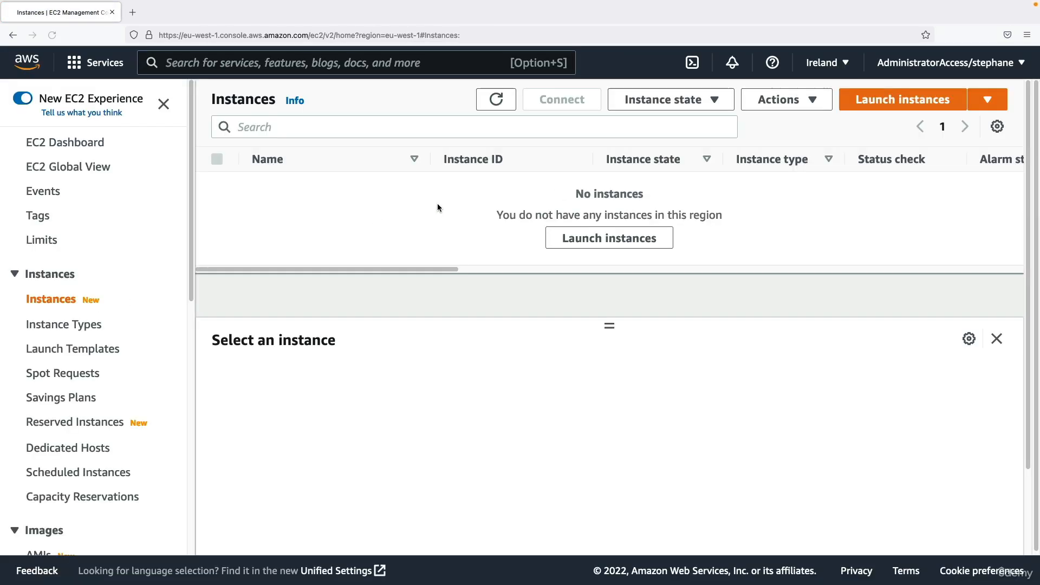
click(902, 99)
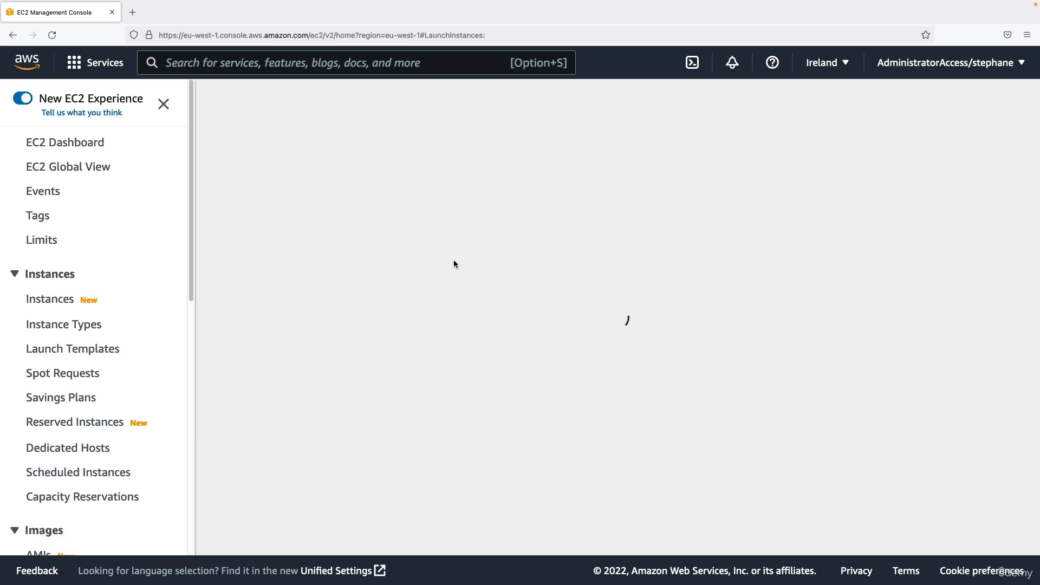
scroll(341, 331, down, 15)
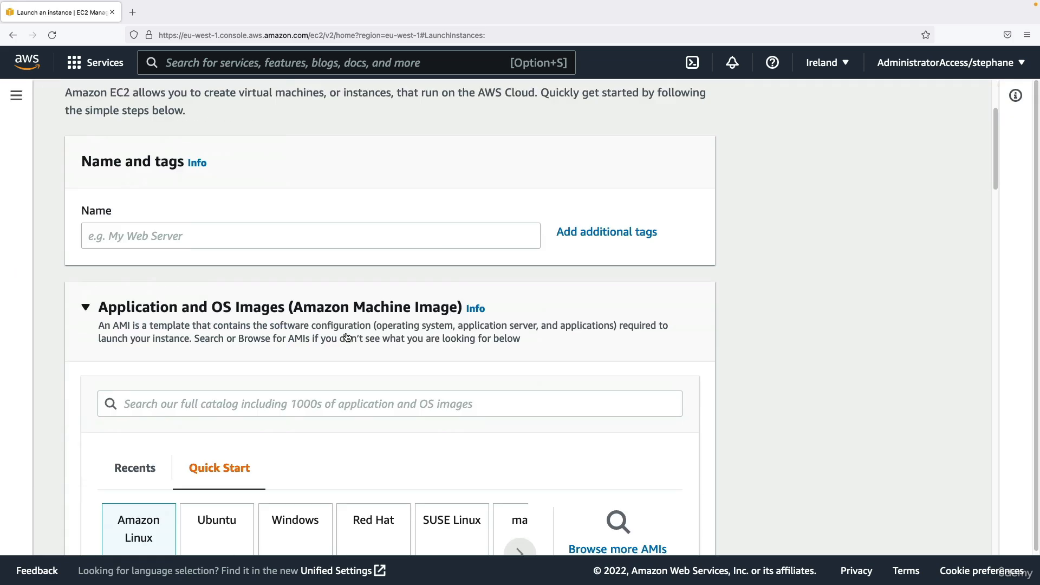
scroll(354, 321, down, 10)
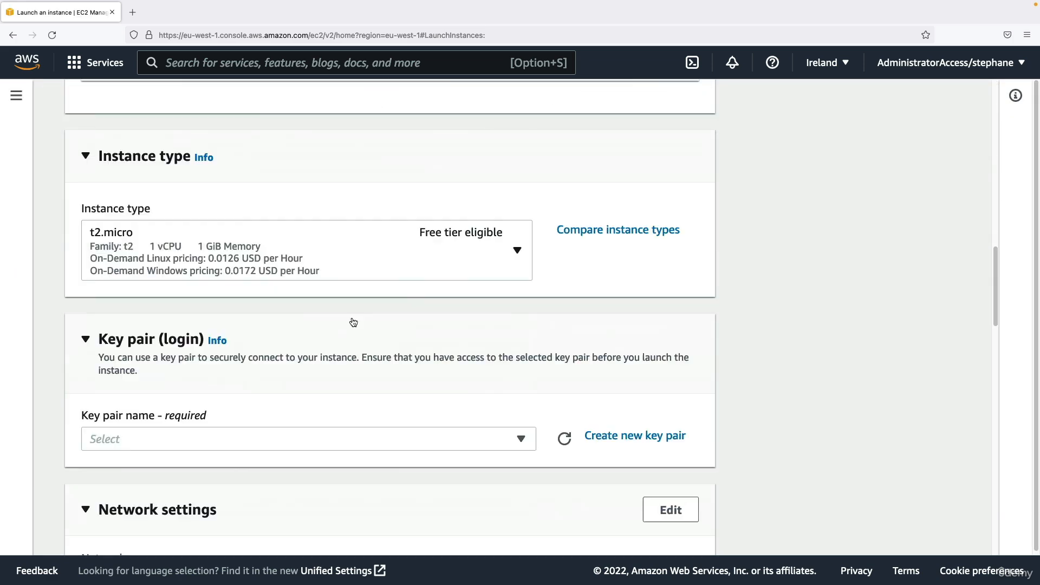
scroll(306, 337, down, 8)
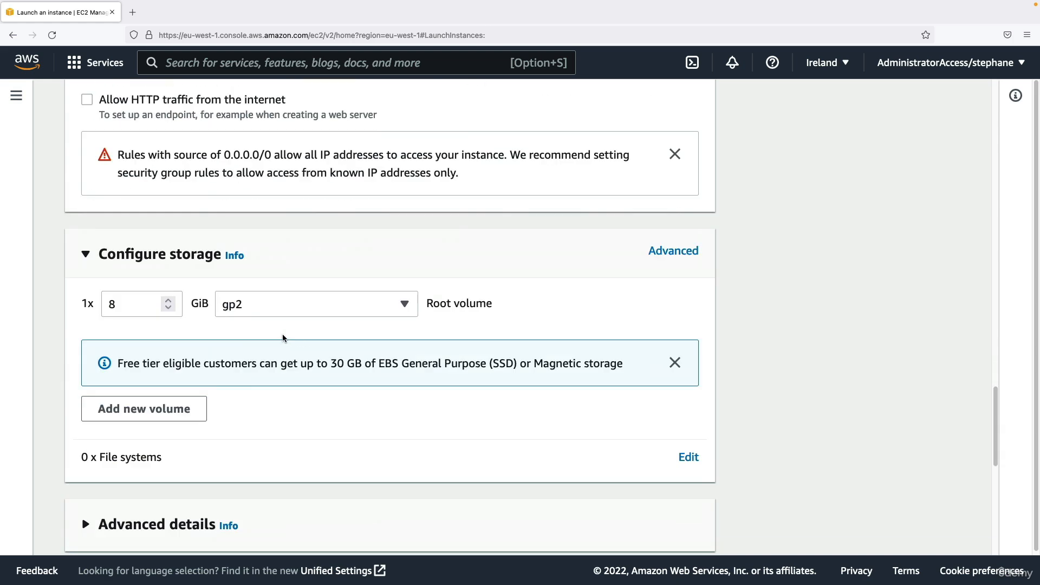
click(170, 370)
scroll(170, 370, down, 5)
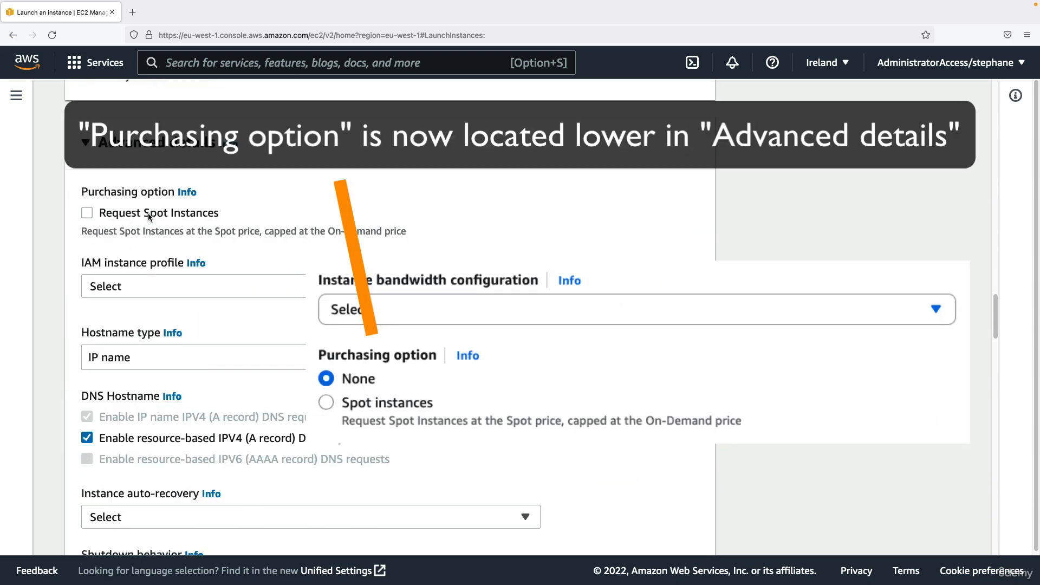
- Enable Request Spot Instances, open its custom options and choose to set a maximum price per instance/hour
click(150, 216)
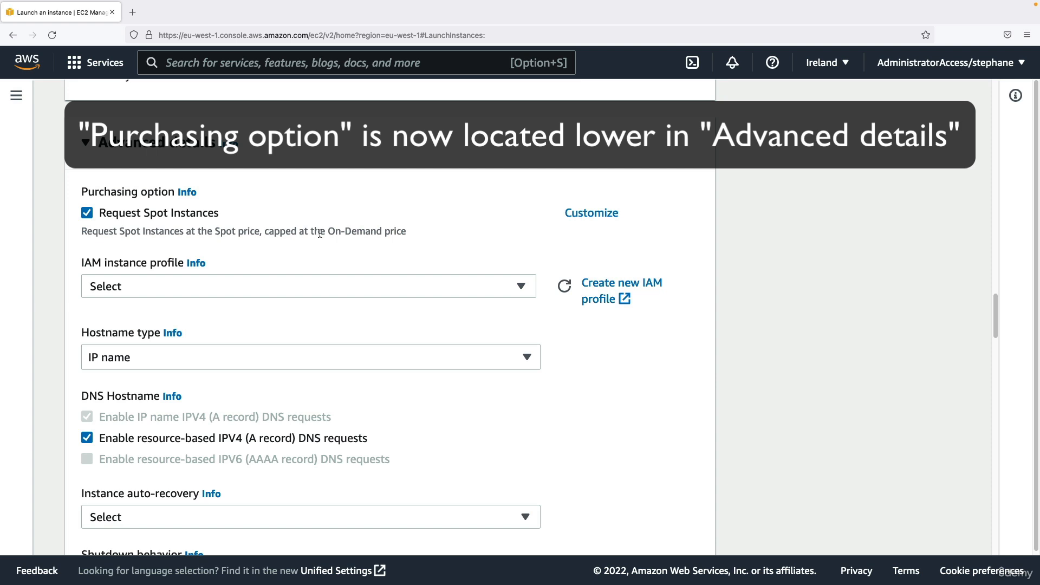
click(598, 212)
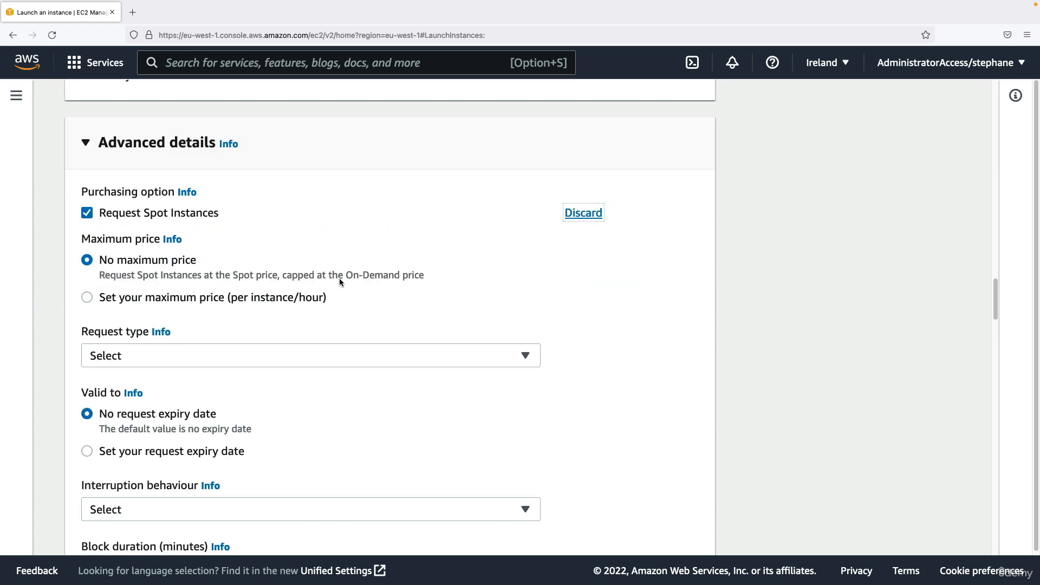
click(255, 298)
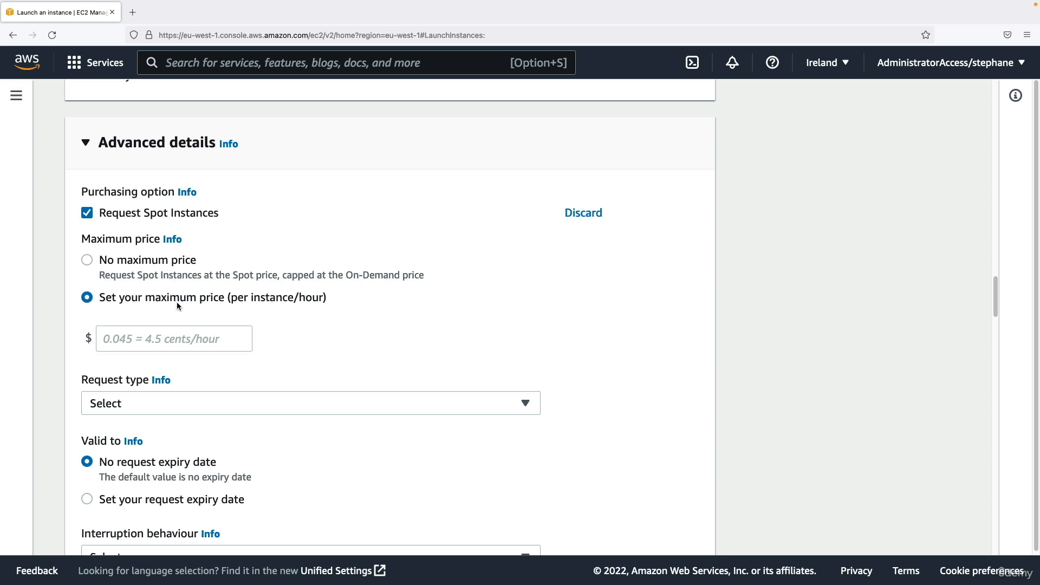
drag(145, 298, 306, 298)
click(232, 296)
click(311, 299)
scroll(306, 301, down, 3)
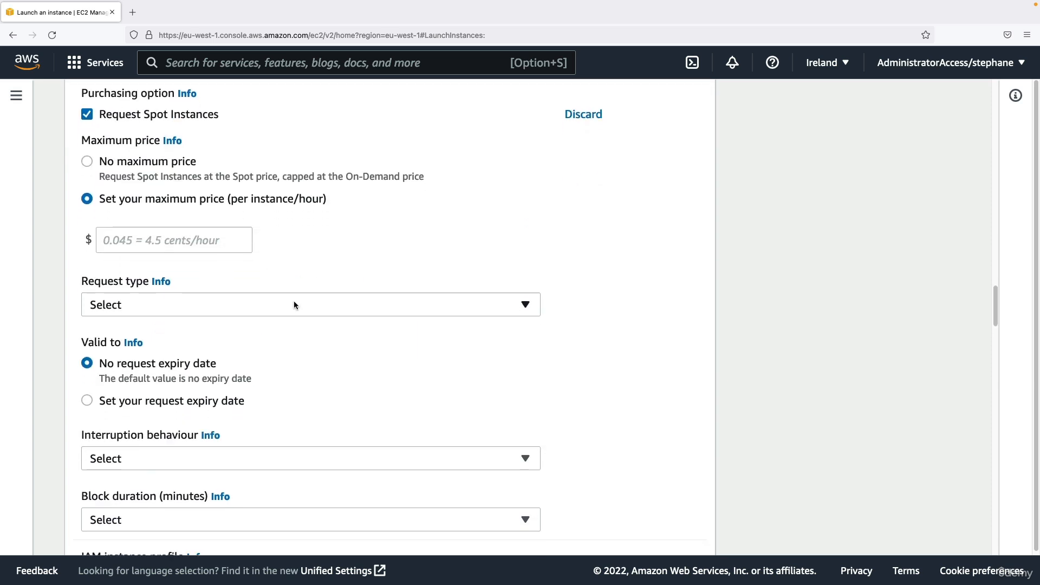
- Set the Spot request type to One-time and the interruption behaviour to Terminate
scroll(294, 305, down, 2)
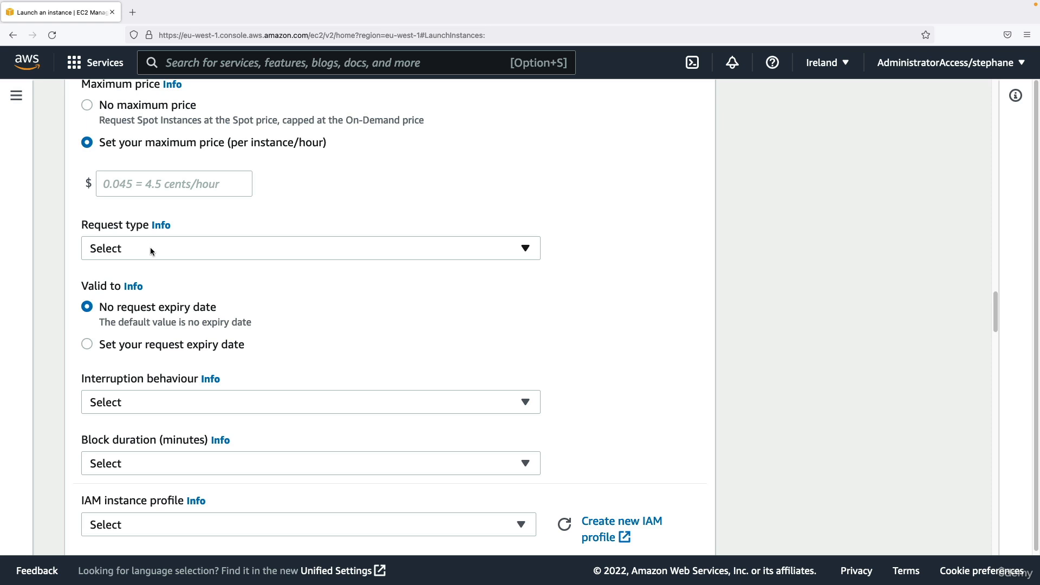
click(150, 247)
click(150, 297)
click(136, 400)
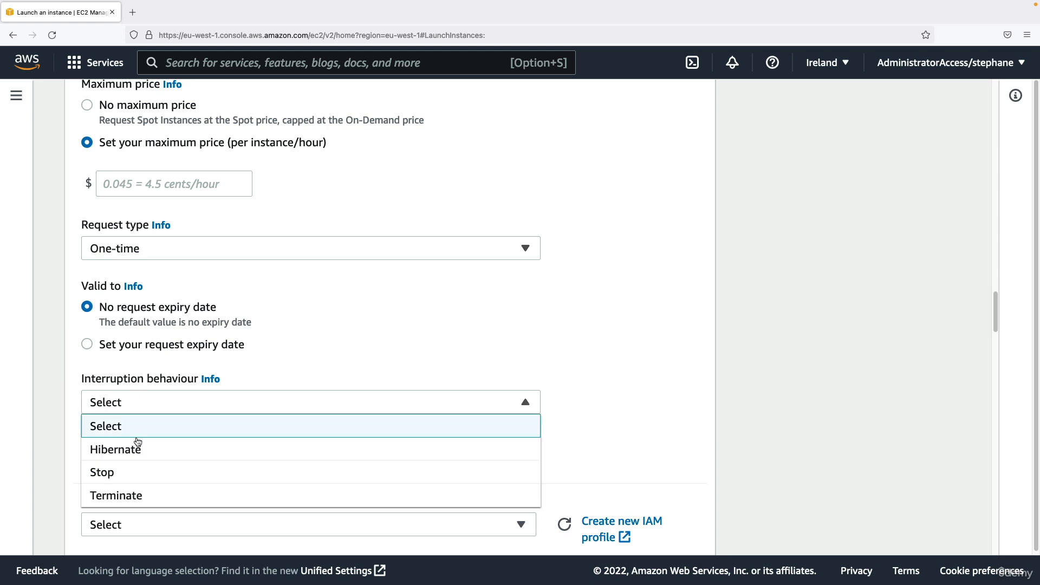
click(146, 494)
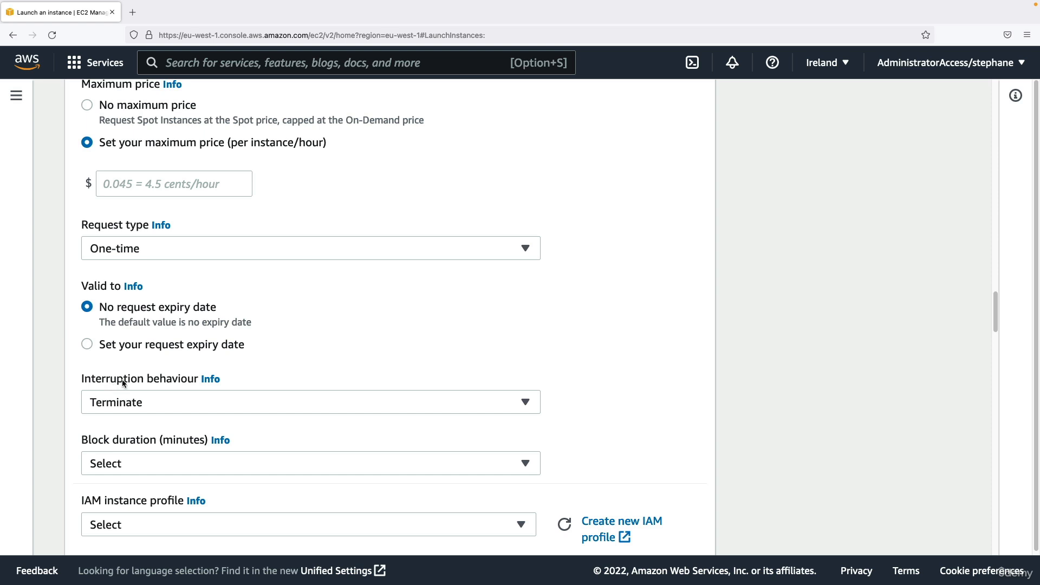
- Set the request type to Persistent, try setting a request expiry date, and return to No request expiry date
click(196, 253)
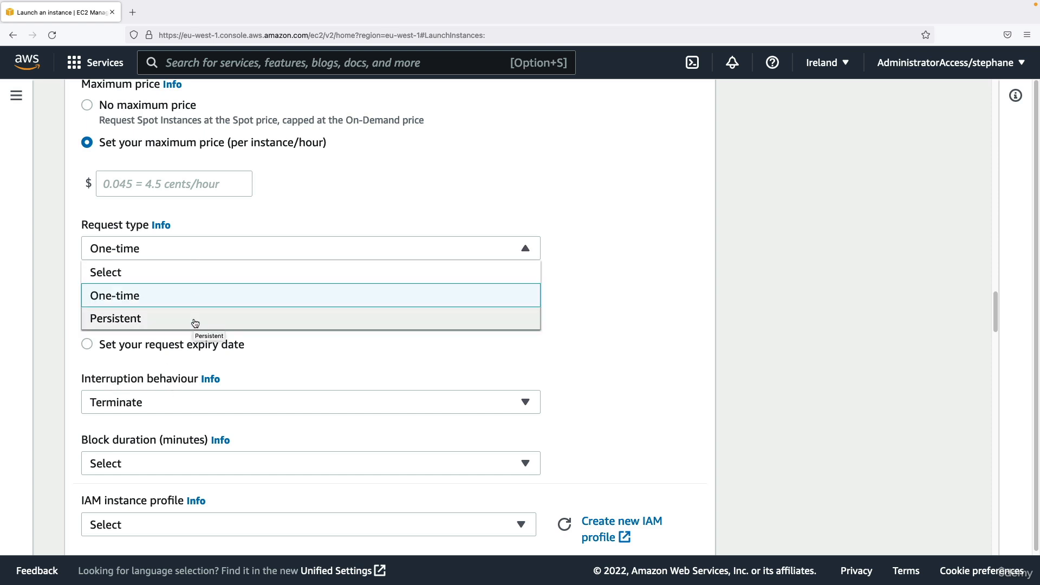
click(195, 320)
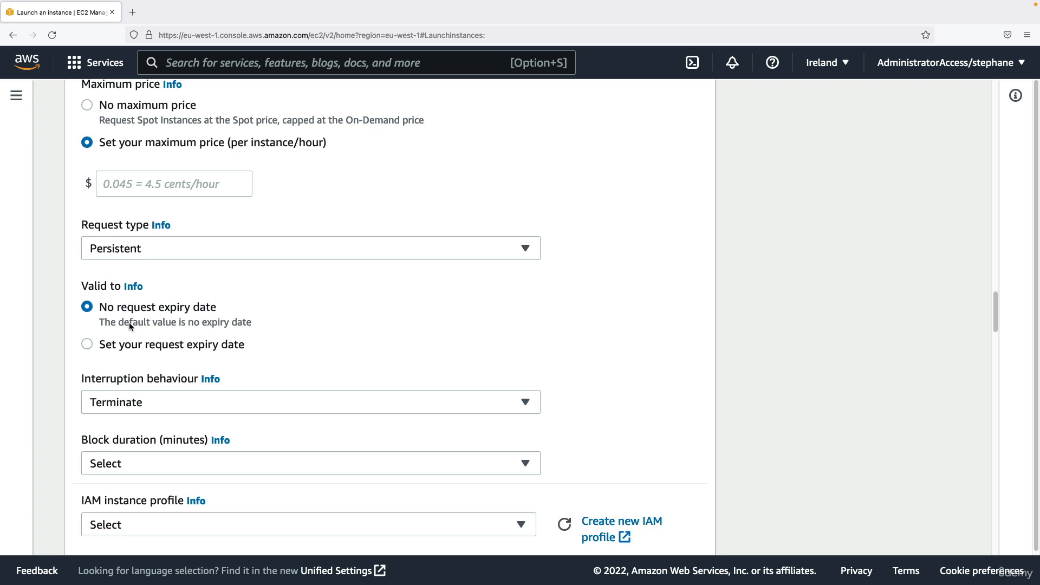
click(129, 348)
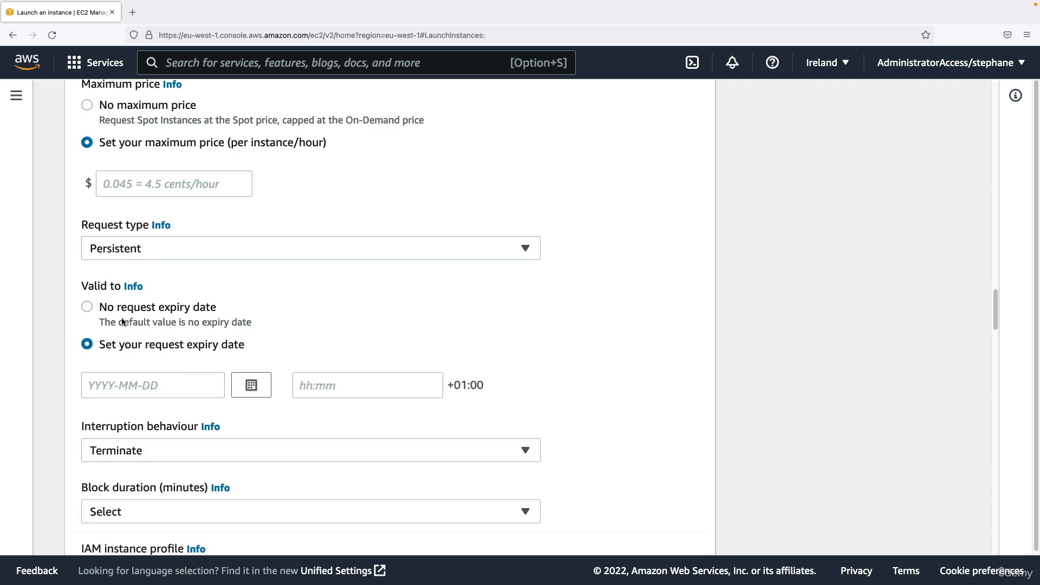
drag(146, 347, 246, 350)
click(184, 309)
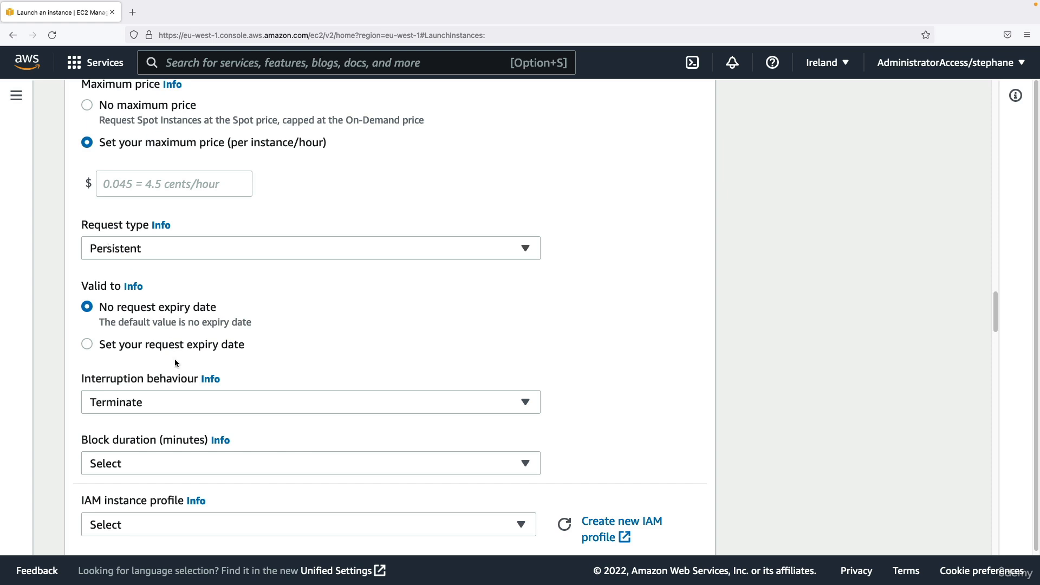
- Try Hibernate as the interruption behaviour, set it to Stop, and look at the Block duration option
click(153, 404)
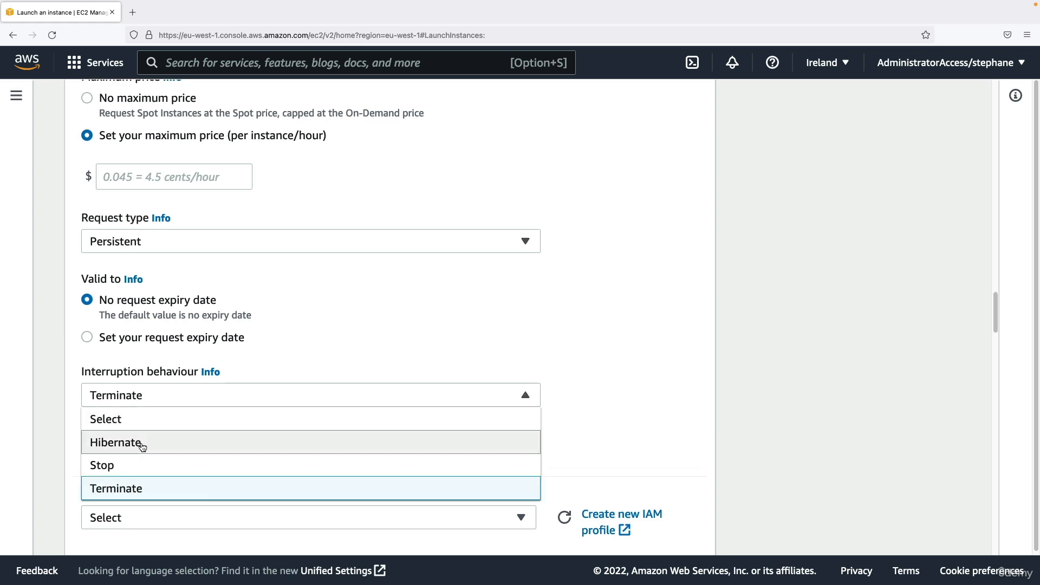
click(143, 446)
click(157, 399)
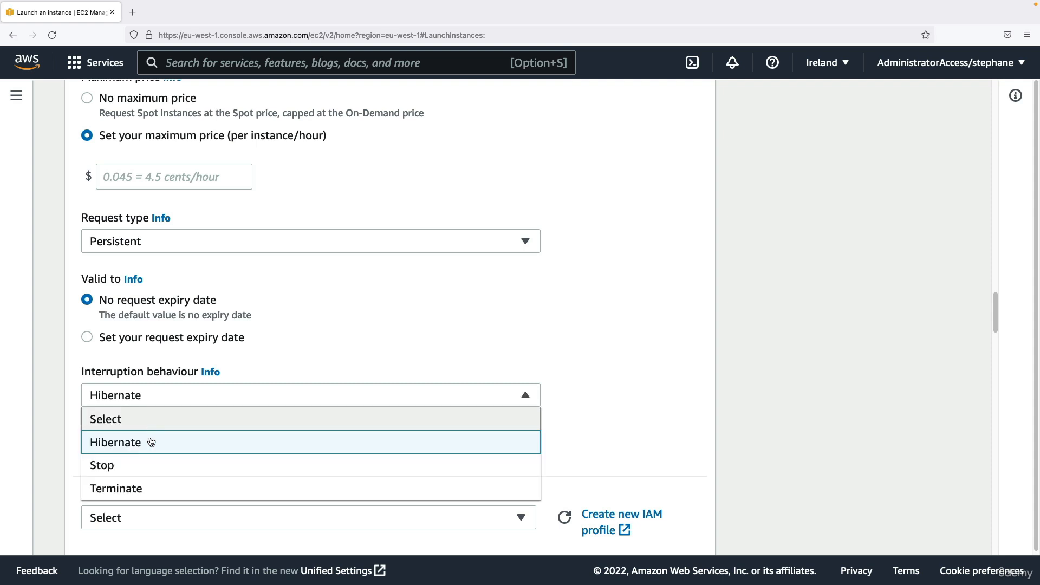
click(149, 467)
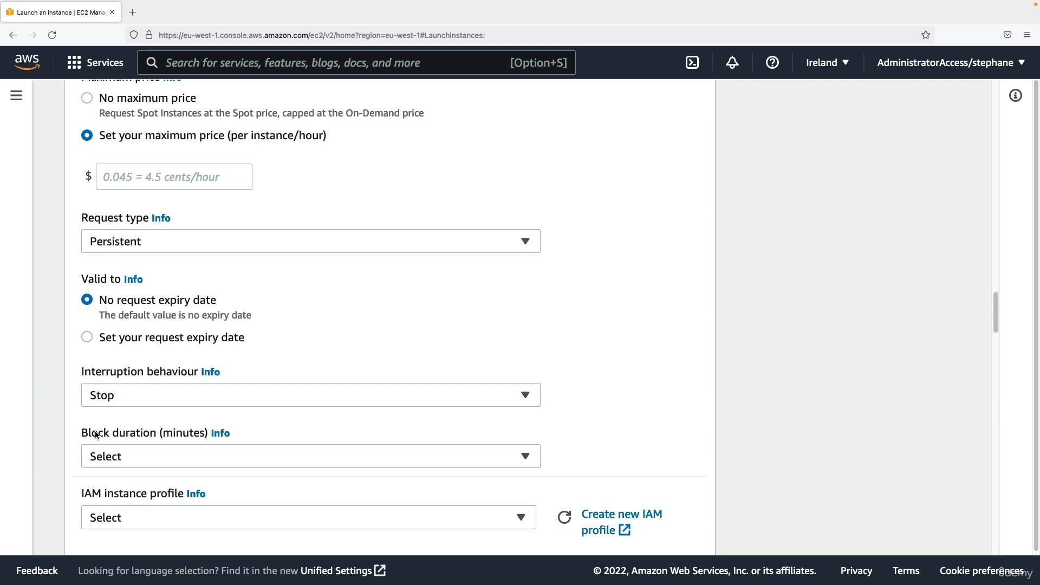
drag(86, 433, 165, 437)
click(169, 437)
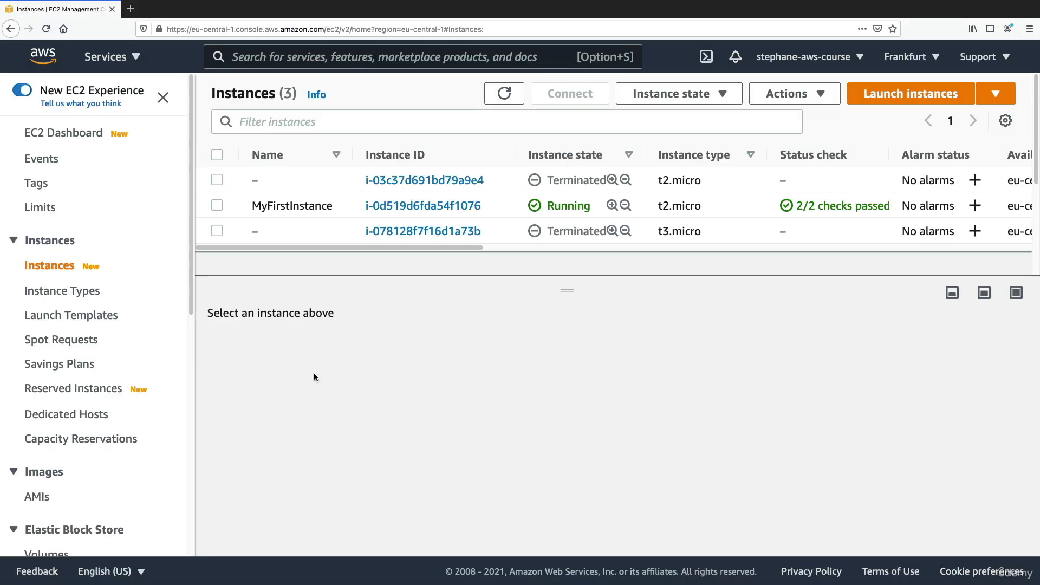
- Open the Reserved Instances purchase form and search for c5.large offerings
click(82, 393)
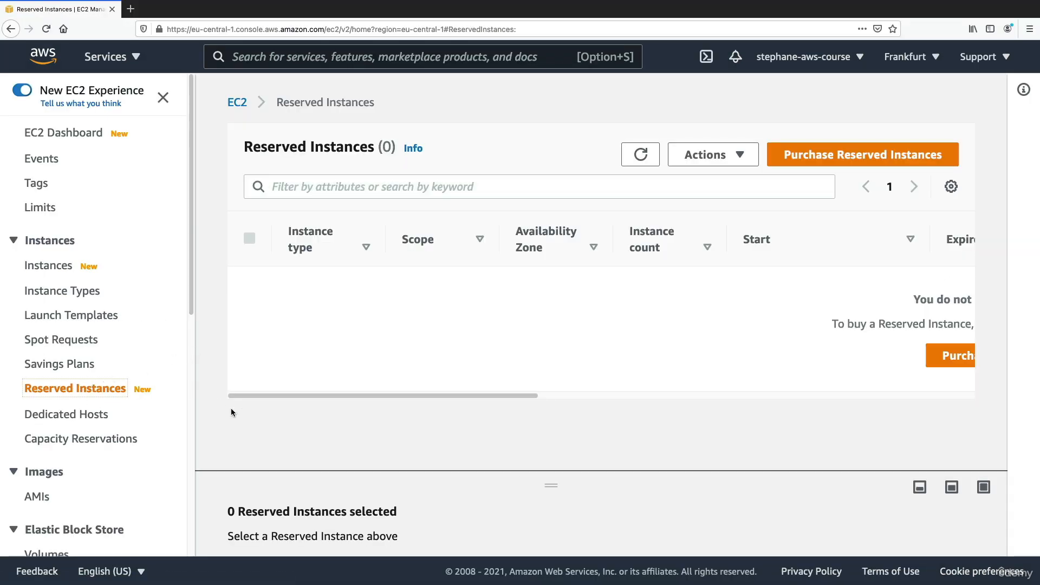
click(841, 154)
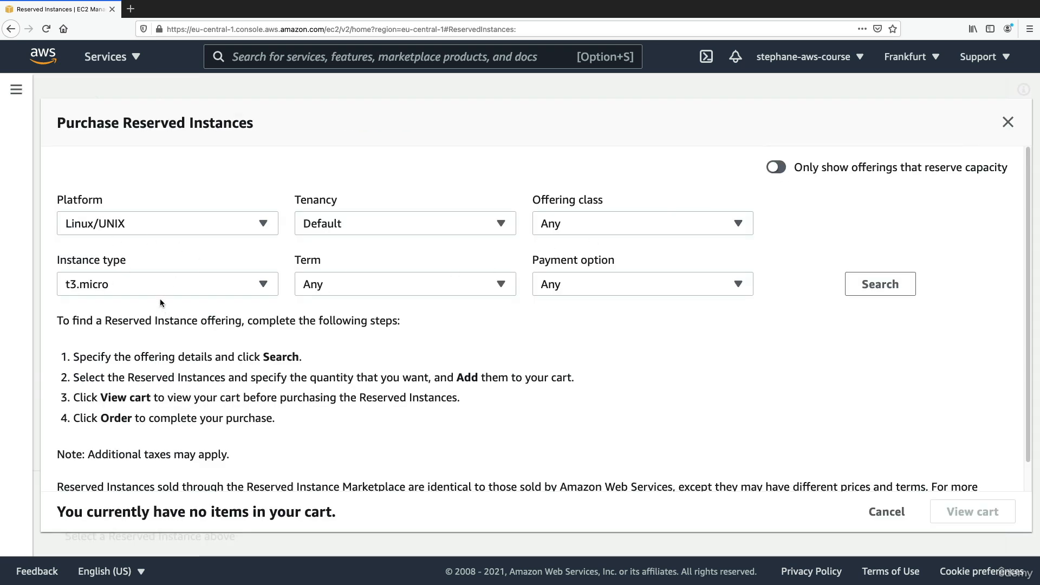
click(157, 288)
scroll(147, 339, up, 10)
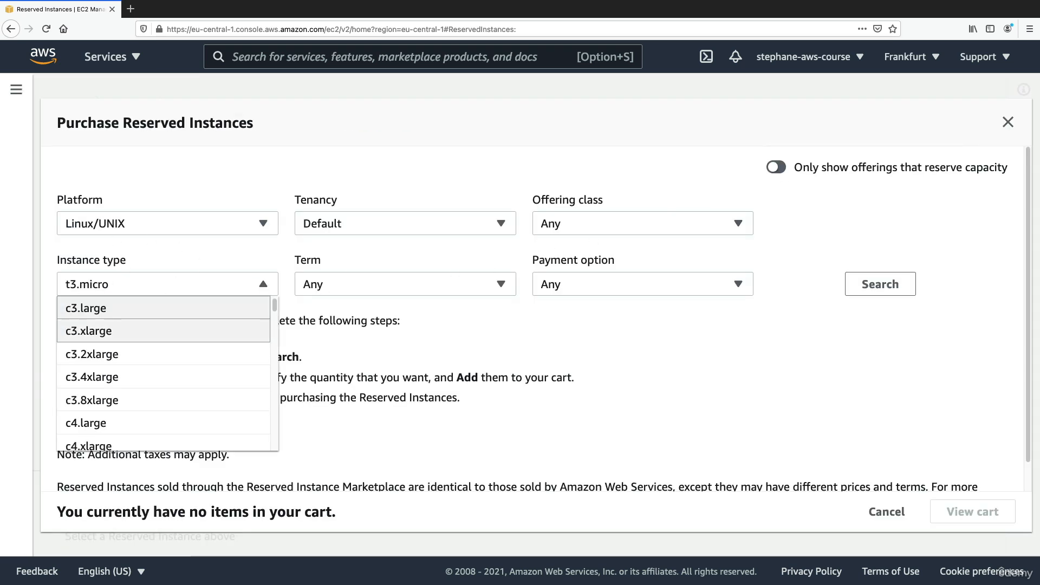
scroll(148, 348, down, 5)
click(146, 309)
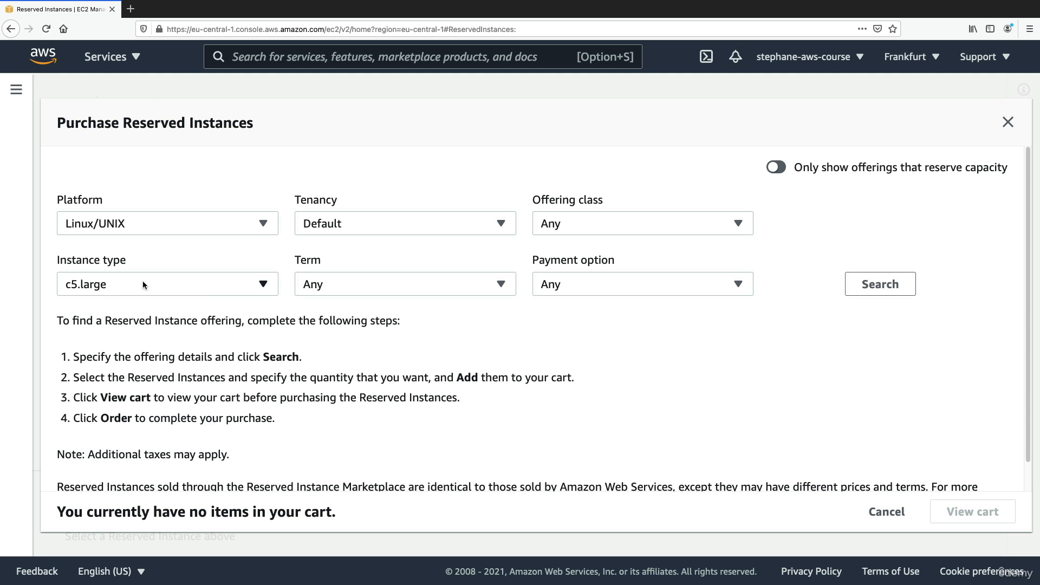
click(878, 282)
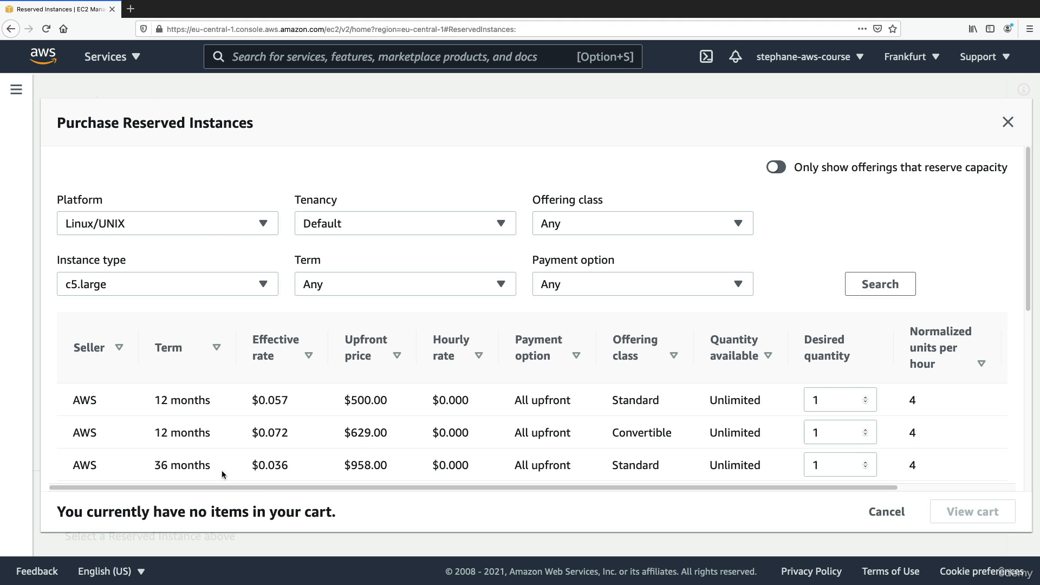
- Compare the c5.large Reserved Instance offerings by term, Standard or Convertible offering class, and payment option
drag(157, 401, 220, 400)
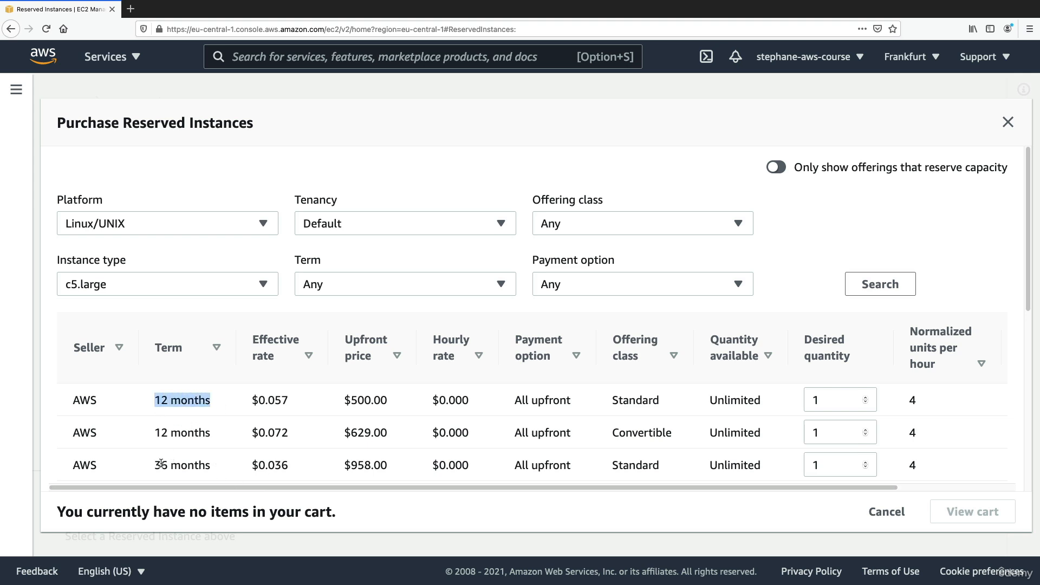
drag(160, 464, 220, 467)
click(220, 469)
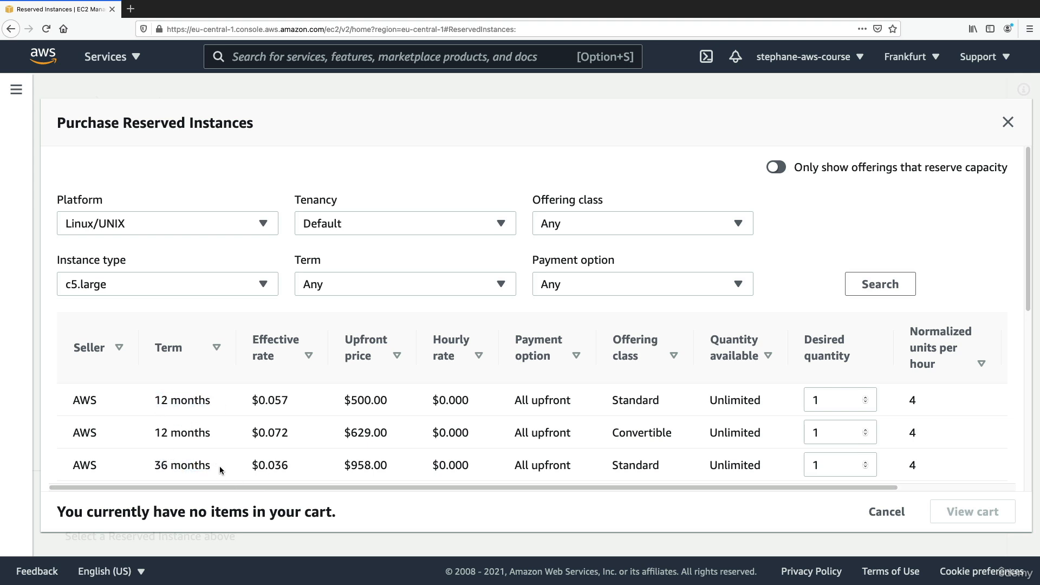
double_click(624, 399)
double_click(643, 440)
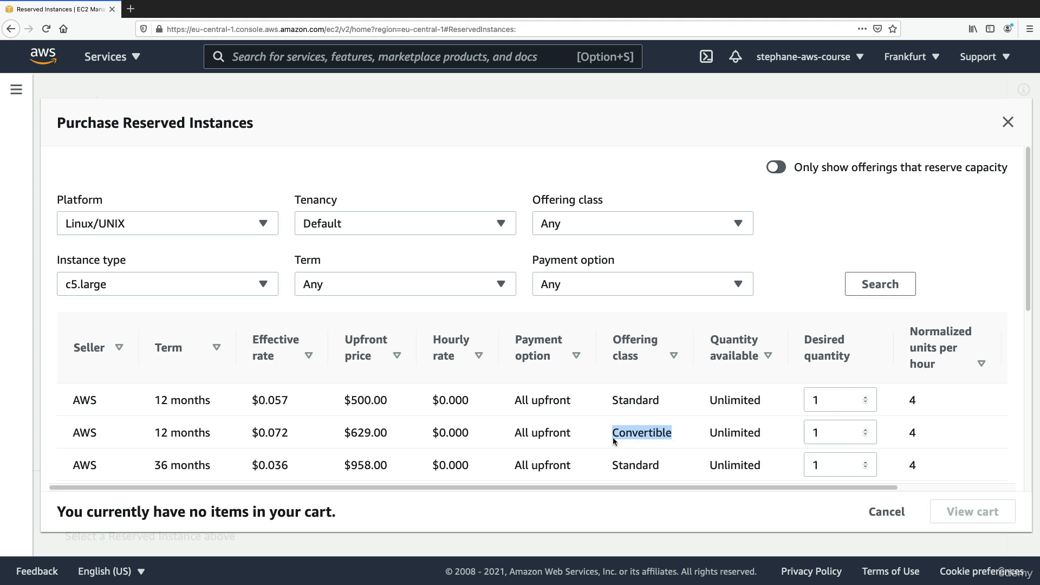
scroll(715, 425, down, 1)
scroll(714, 425, down, 5)
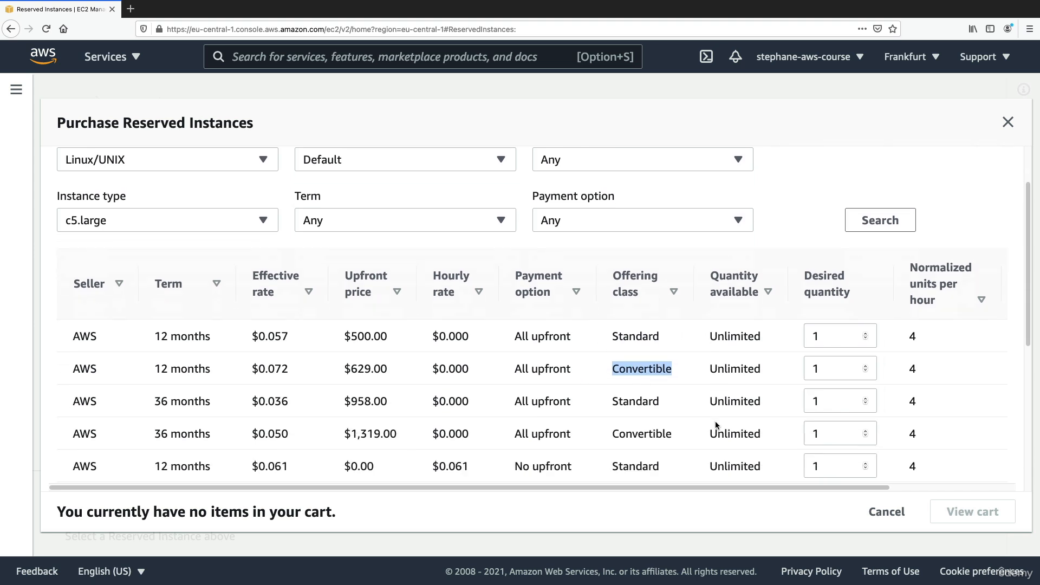
- Examine the All upfront, No upfront and Partial upfront payment options among the c5.large offerings
drag(514, 370, 596, 378)
drag(515, 401, 628, 401)
scroll(610, 409, down, 7)
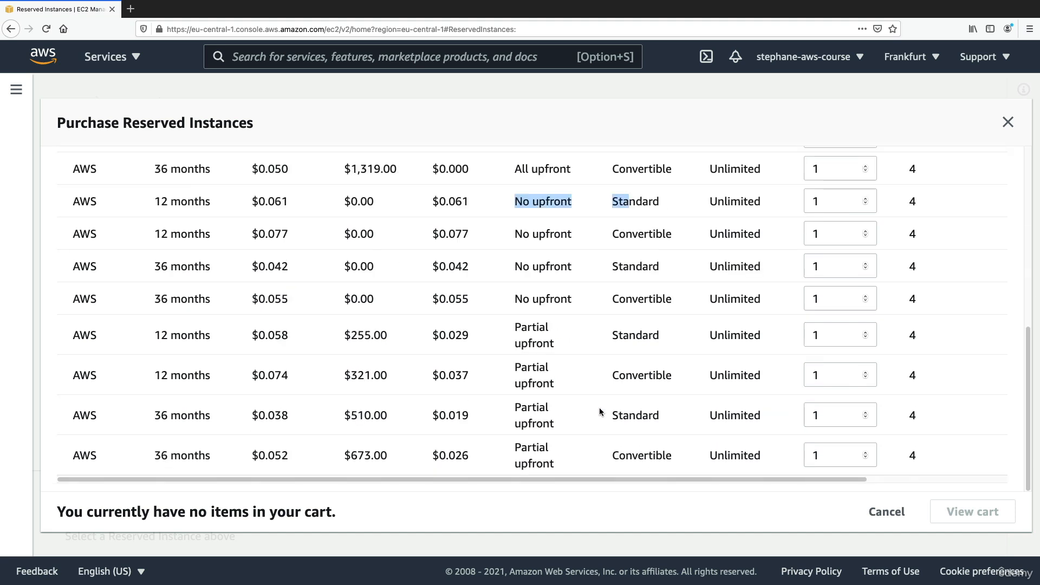
drag(515, 325, 546, 361)
scroll(546, 361, up, 7)
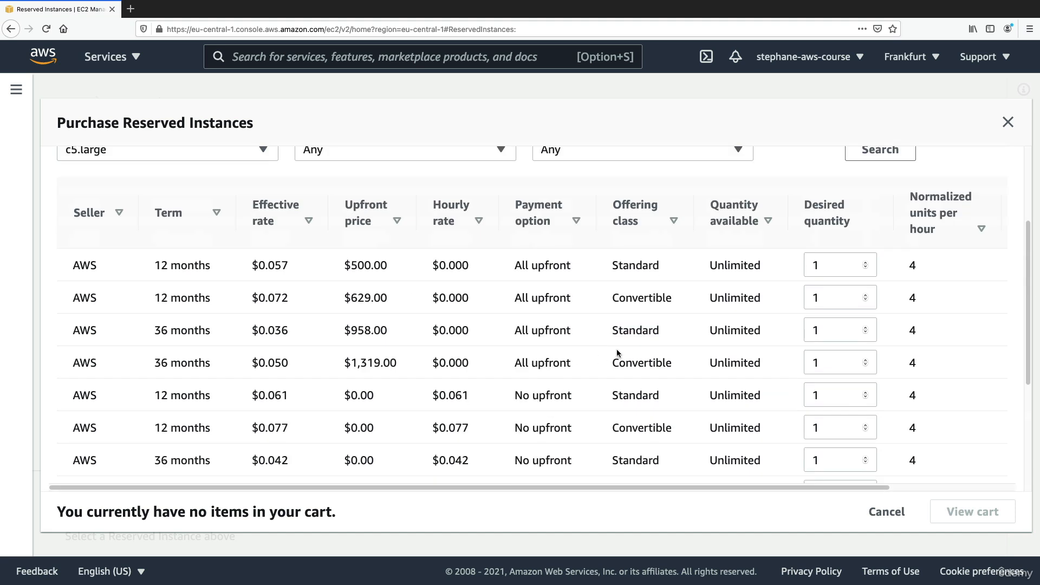
- Add two 12-month All upfront Standard c5.large Reserved Instances to the cart and view the cart
click(864, 262)
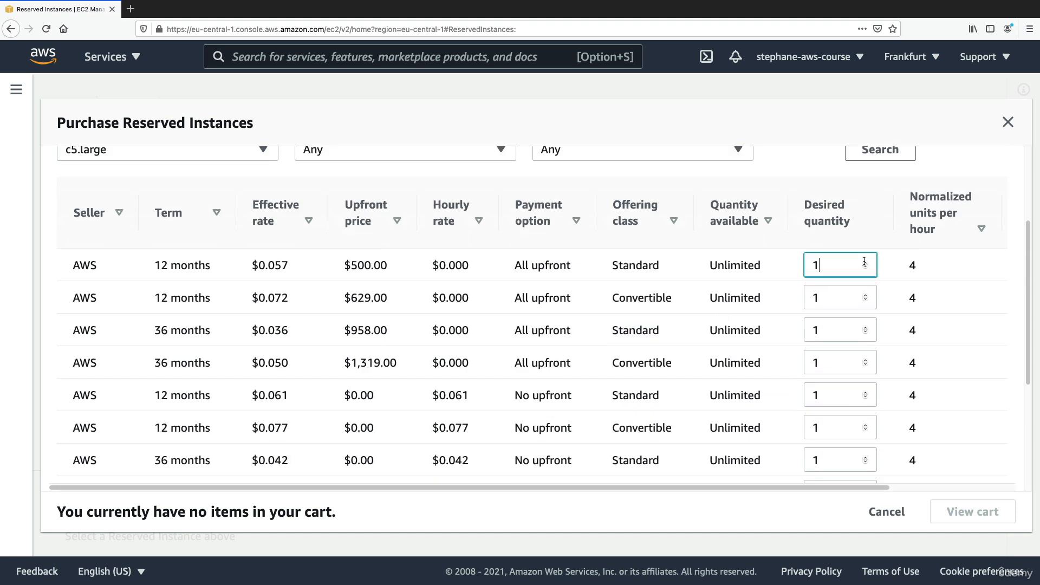
double_click(831, 272)
text(2)
drag(815, 489, 939, 487)
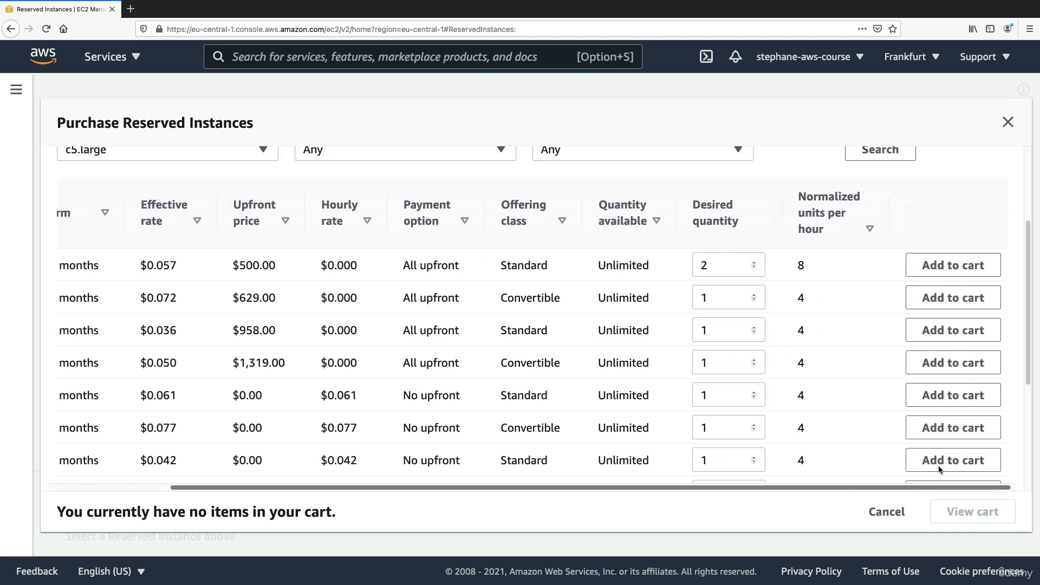
click(941, 264)
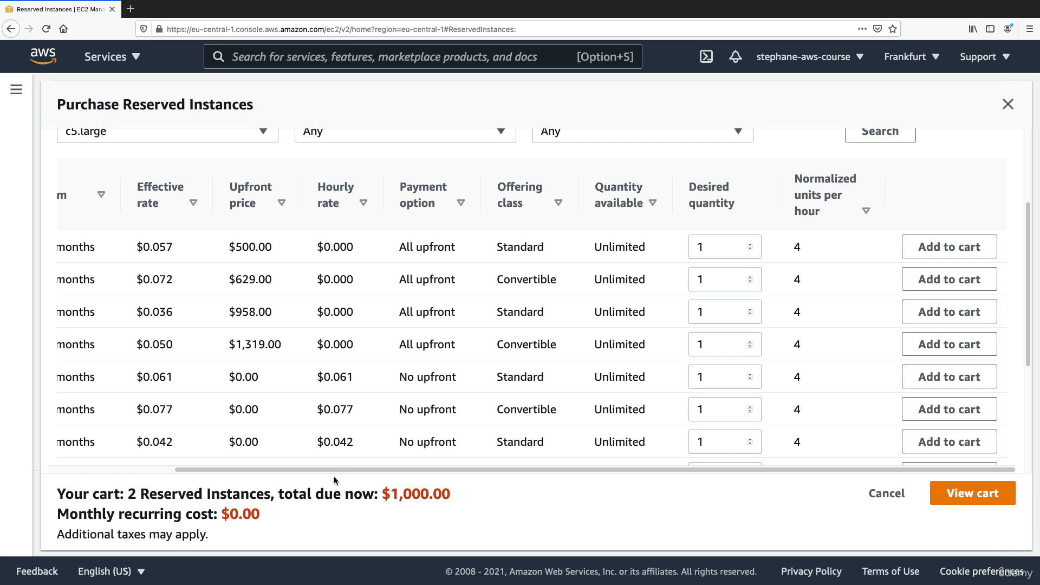
click(969, 495)
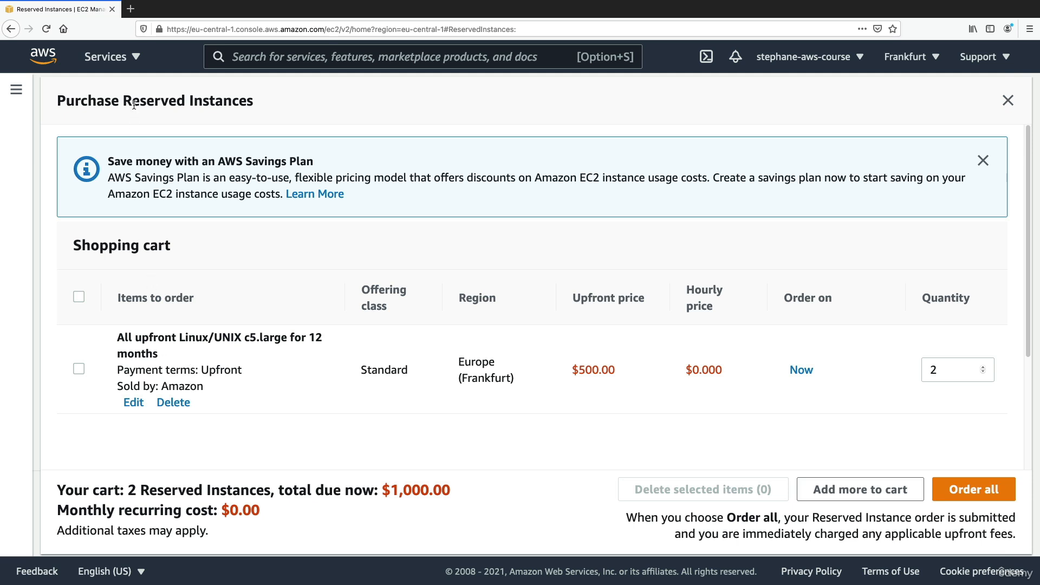
- Read the AWS Savings Plan notice in the cart and close the purchase form without ordering
drag(133, 104, 203, 100)
click(201, 109)
drag(218, 162, 307, 161)
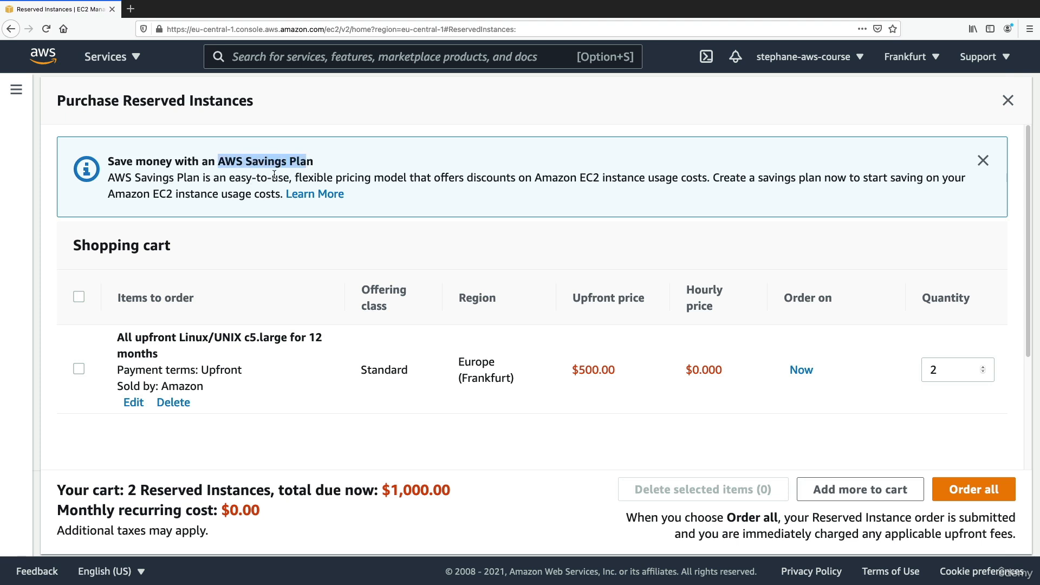
click(1007, 101)
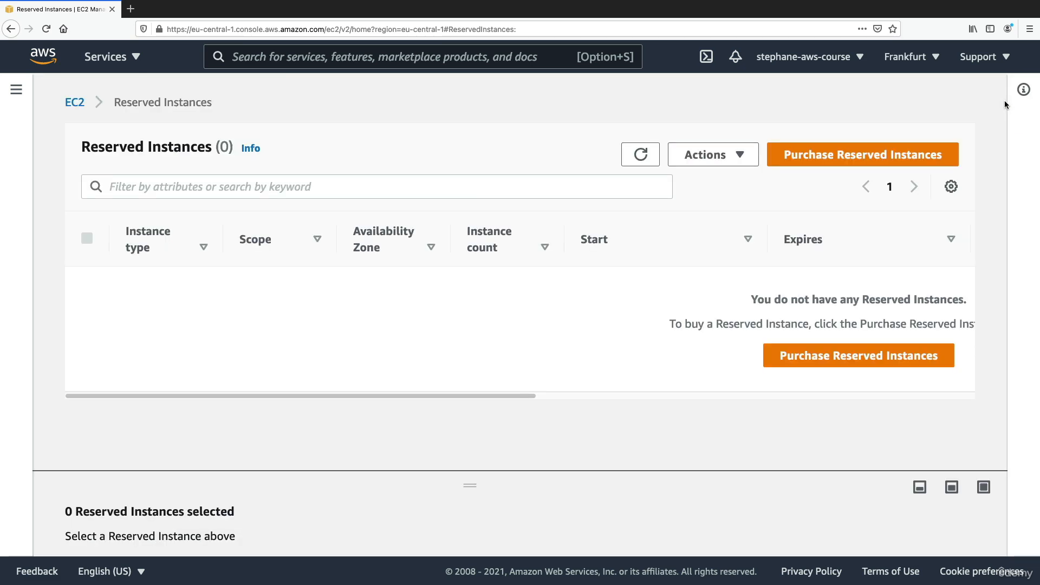
- Open the Savings Plans page and examine the commitment term it describes
click(22, 99)
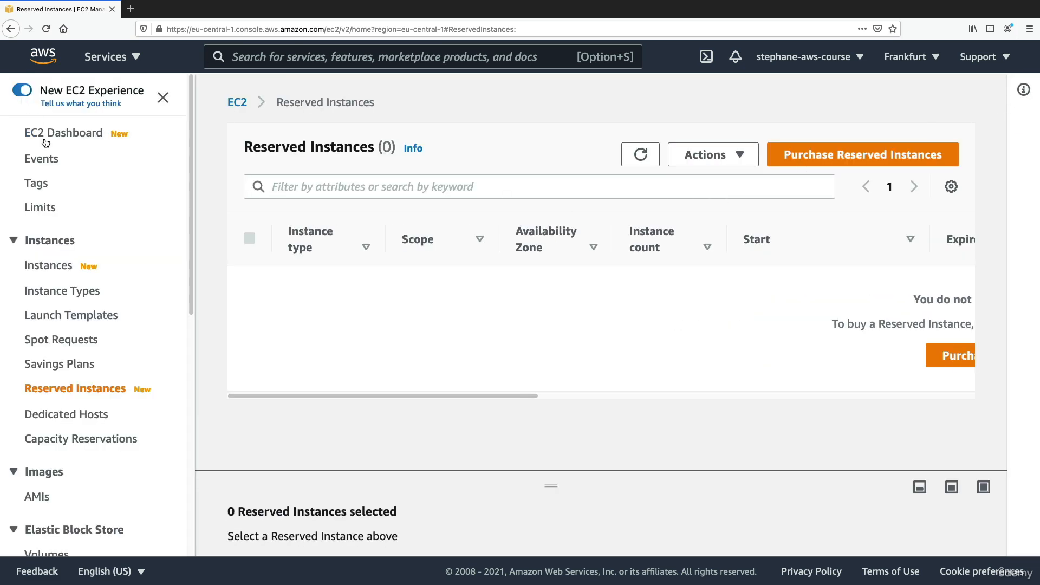
click(79, 364)
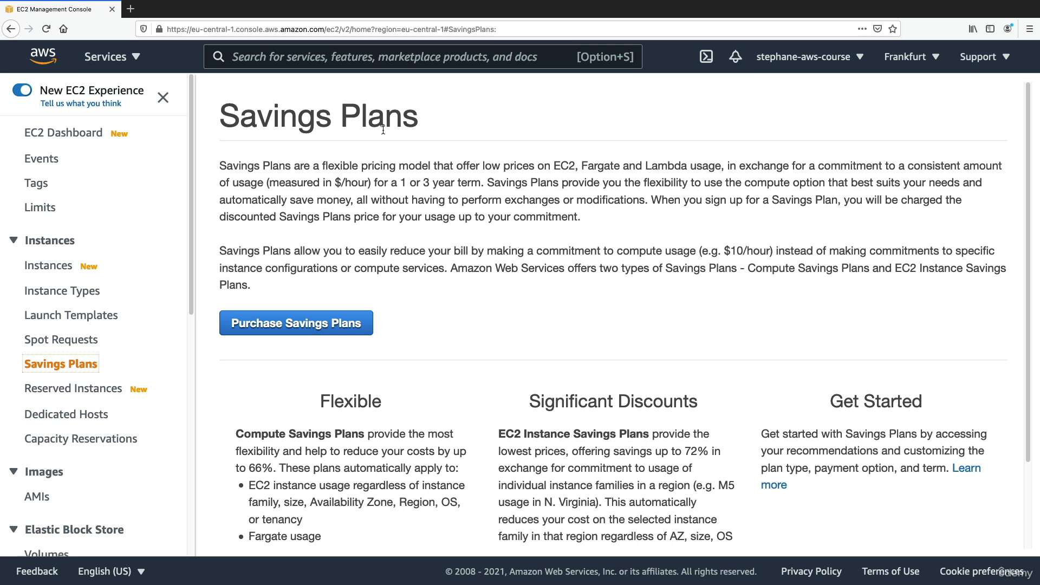
drag(308, 183, 481, 182)
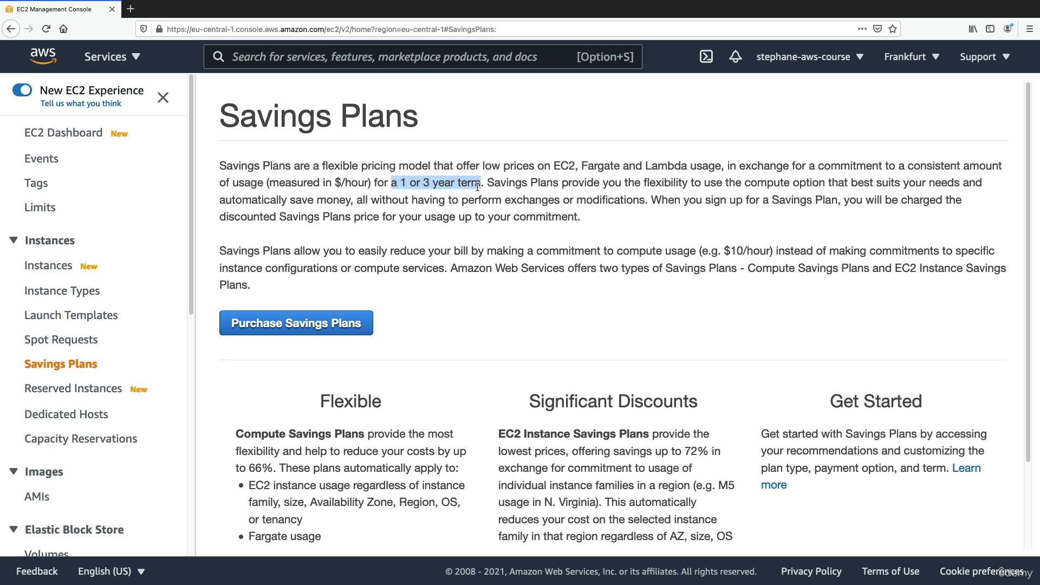
click(478, 237)
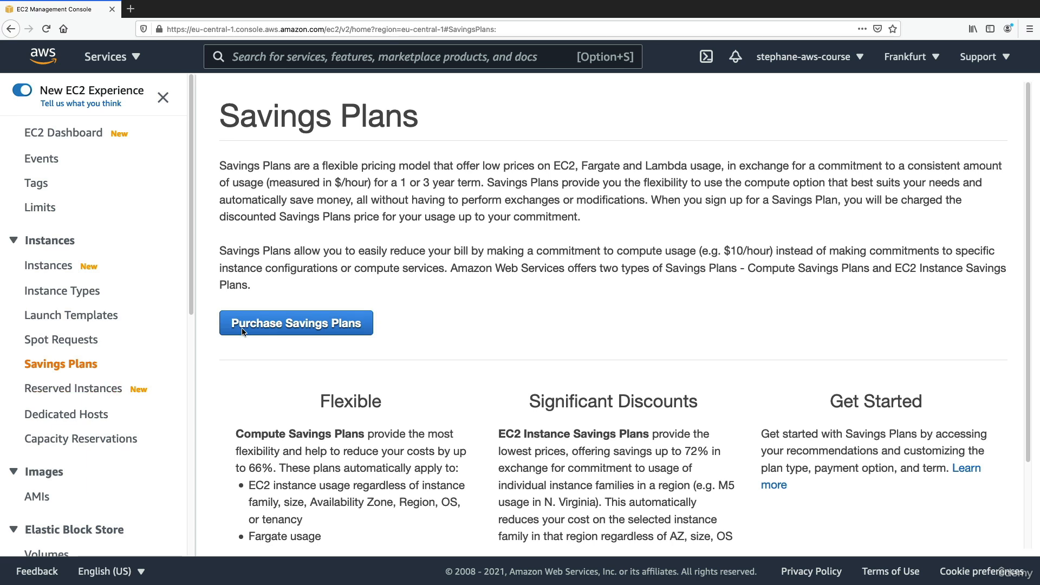
- Open the Dedicated Hosts page, look at the AWS License Manager getting-started page, and return to Dedicated Hosts
click(87, 413)
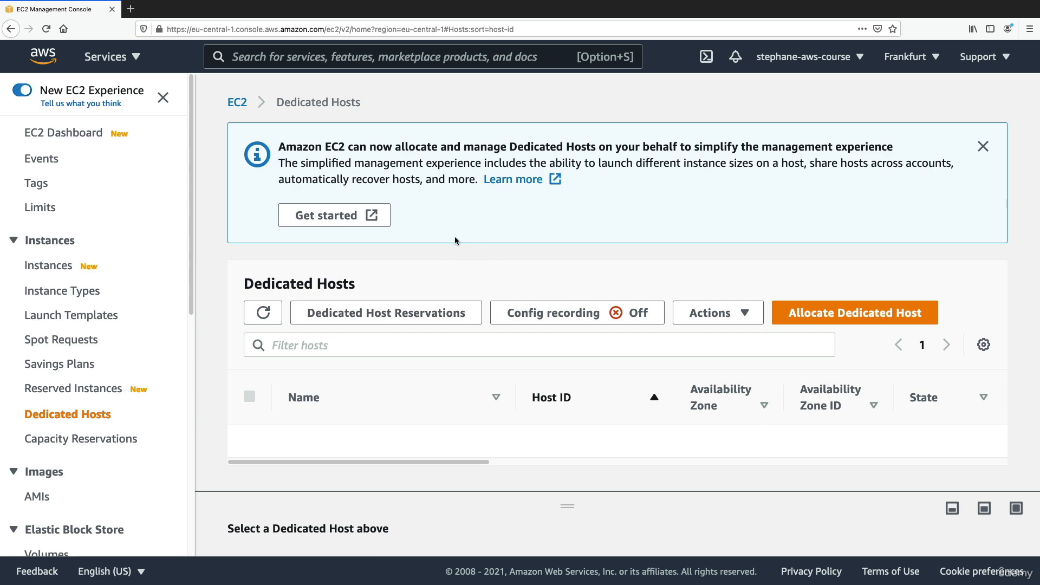
click(375, 211)
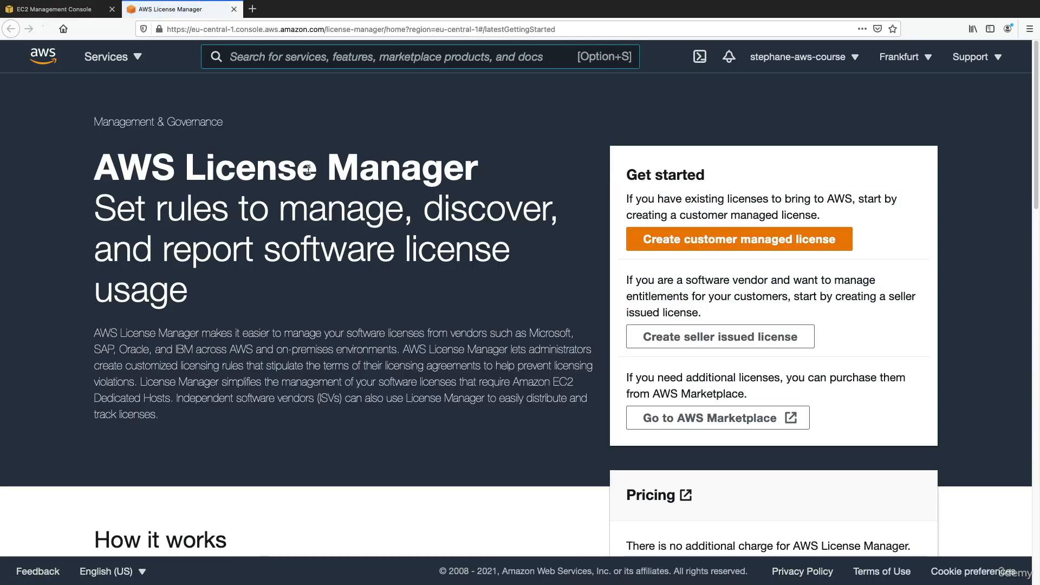
drag(233, 169, 331, 169)
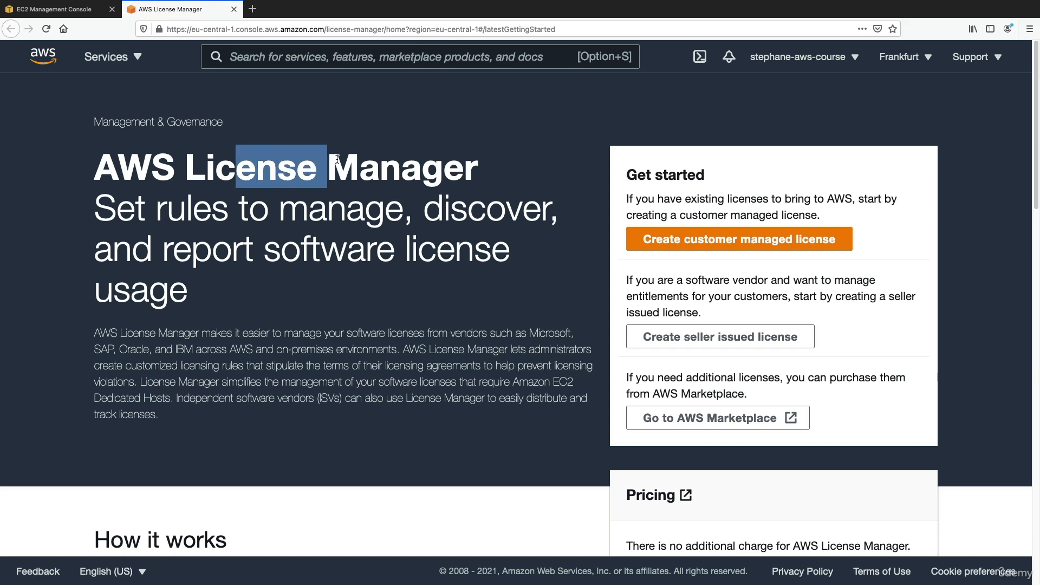
click(347, 164)
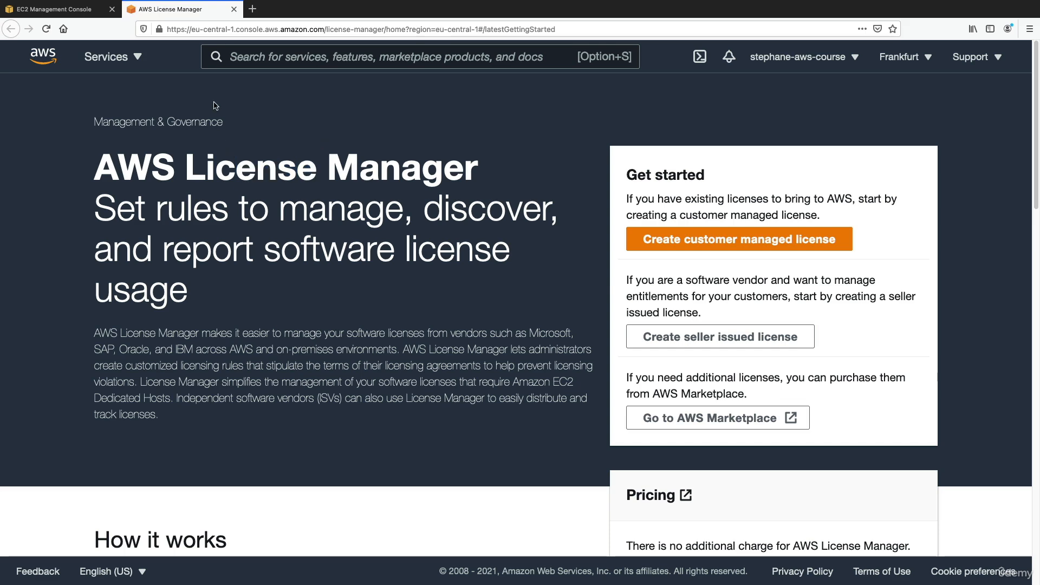
click(234, 10)
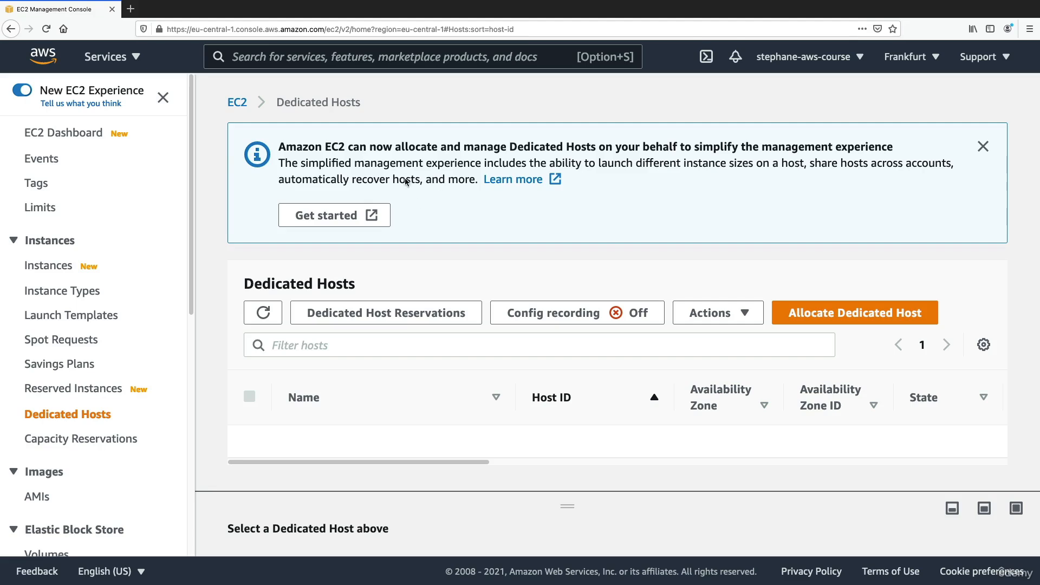
drag(499, 143, 590, 142)
click(609, 145)
- Start allocating a Dedicated Host with instance family c5 and Availability Zone eu-central-1a
click(848, 314)
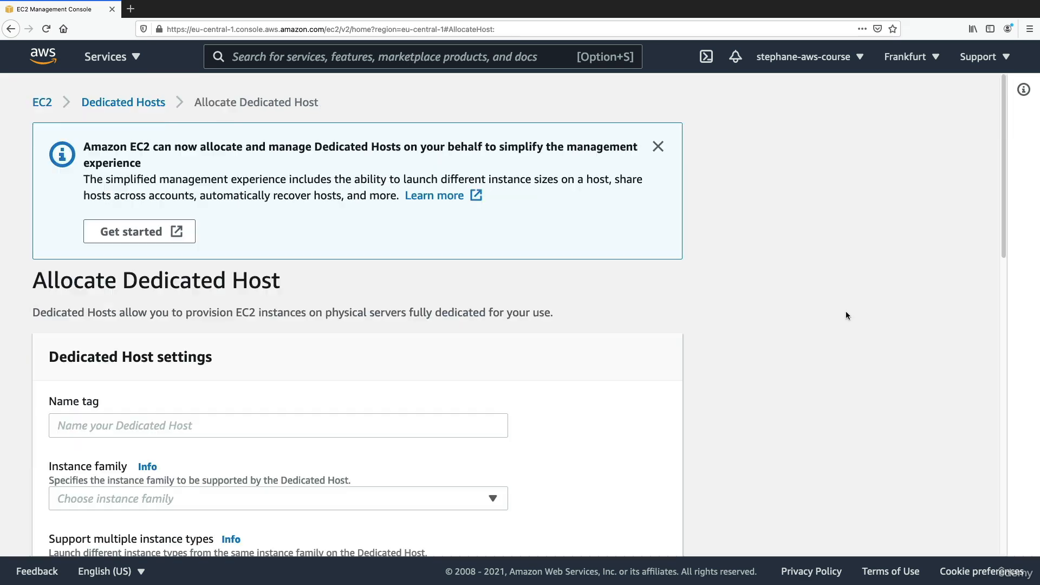
scroll(290, 313, down, 3)
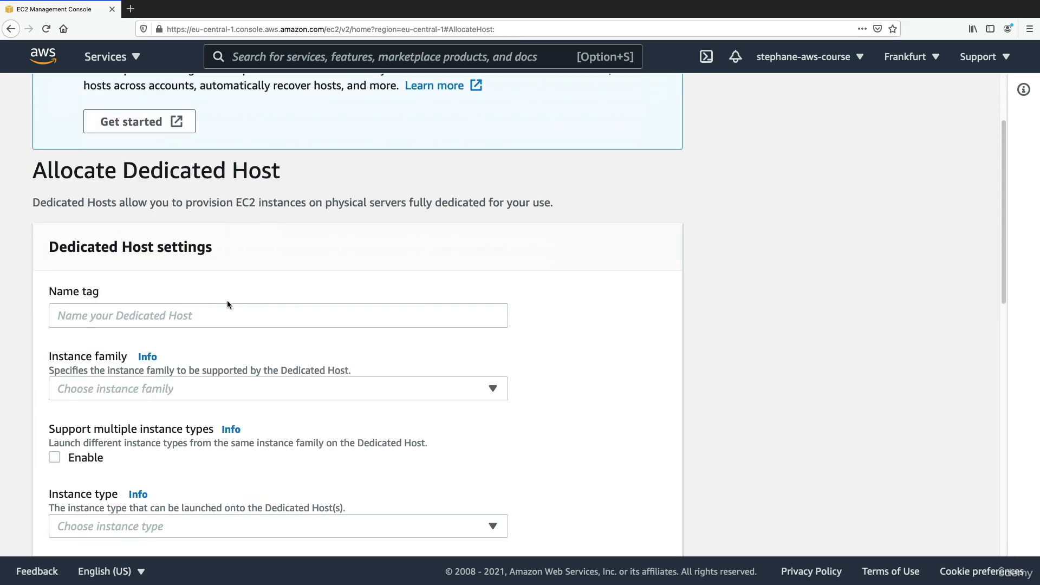
click(223, 309)
scroll(223, 310, down, 1)
click(213, 365)
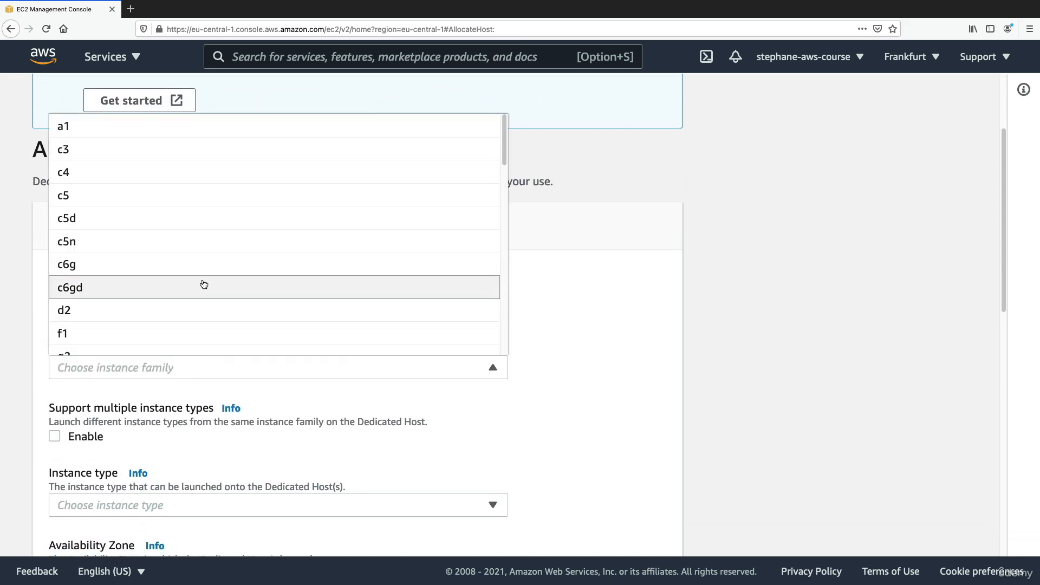
click(210, 196)
scroll(229, 363, down, 3)
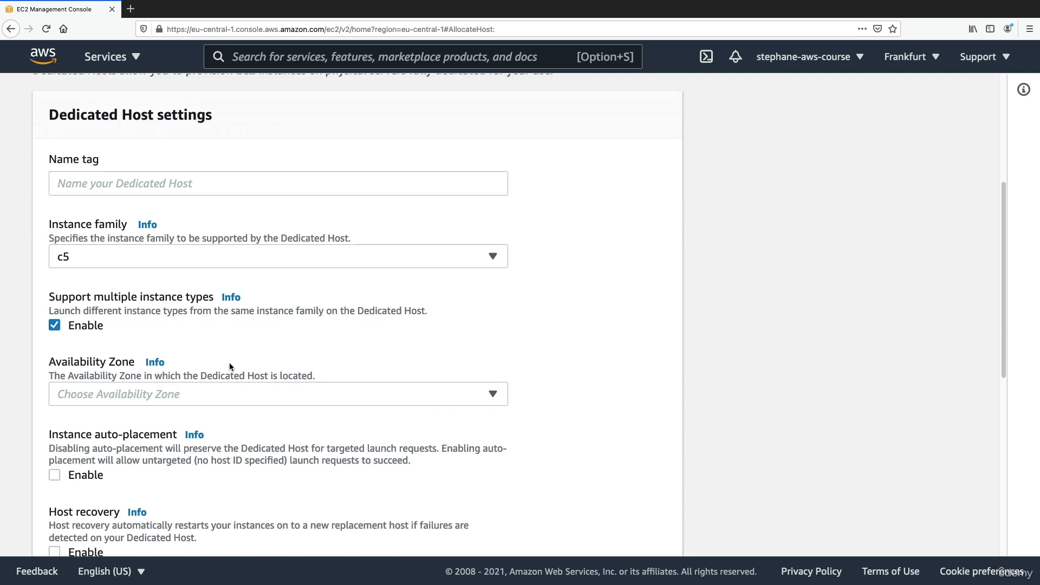
click(232, 391)
click(224, 296)
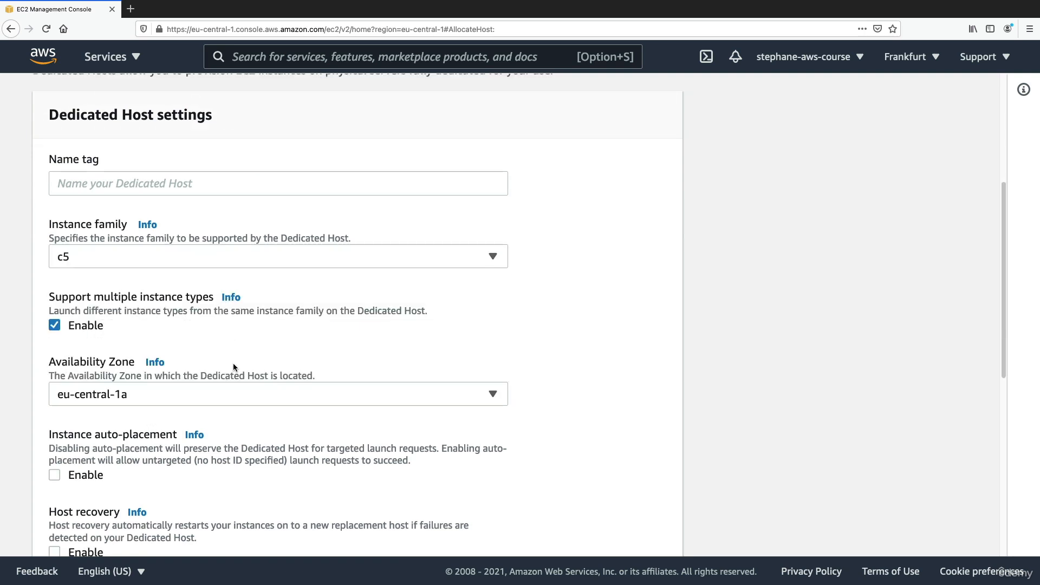
- Review the multiple instance types, auto-placement, host recovery and quantity settings, and cancel the Dedicated Host allocation
scroll(233, 366, down, 3)
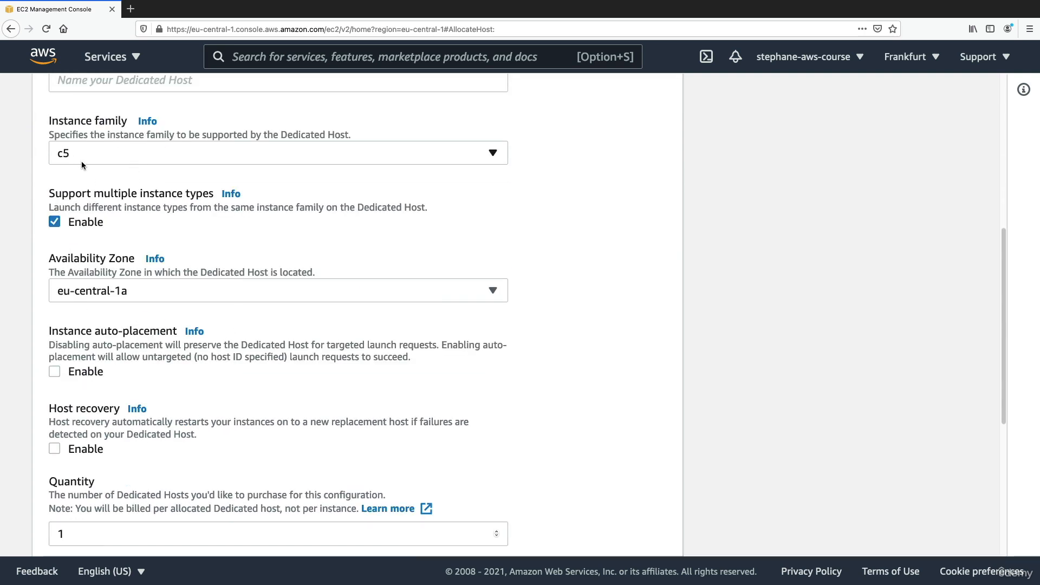
drag(83, 204, 194, 210)
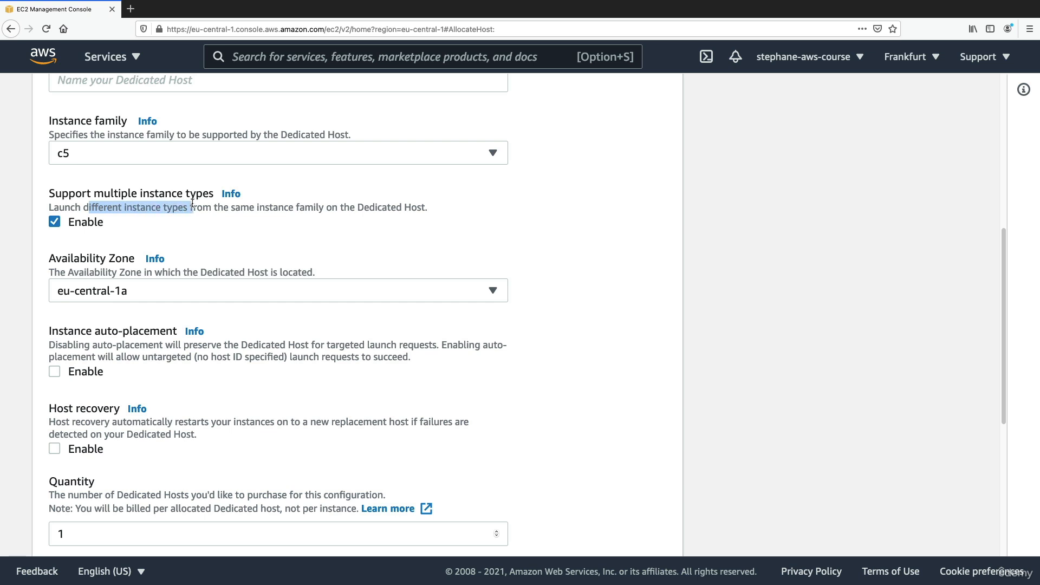
click(195, 219)
scroll(195, 219, down, 5)
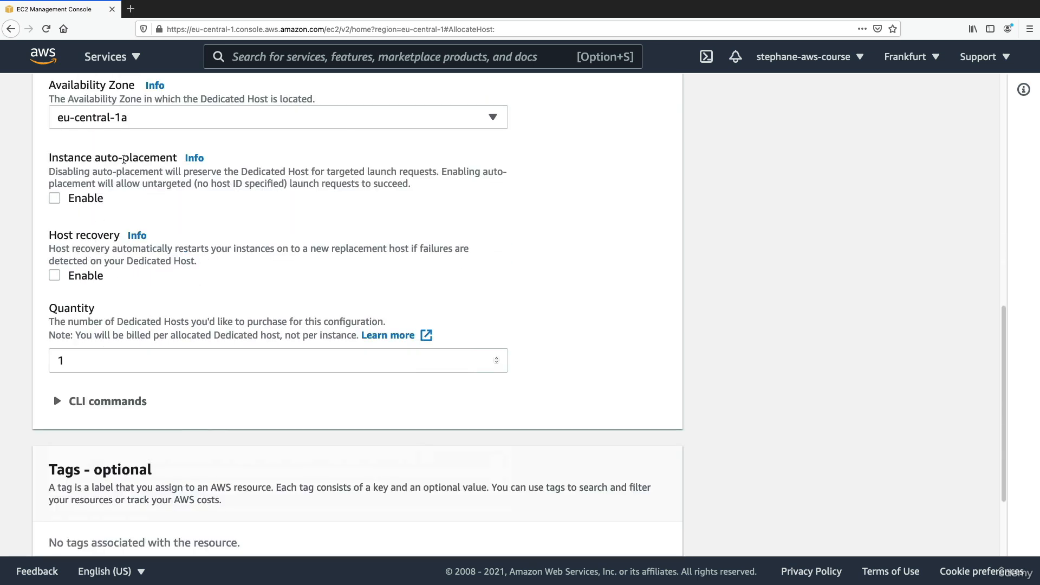
scroll(112, 296, down, 4)
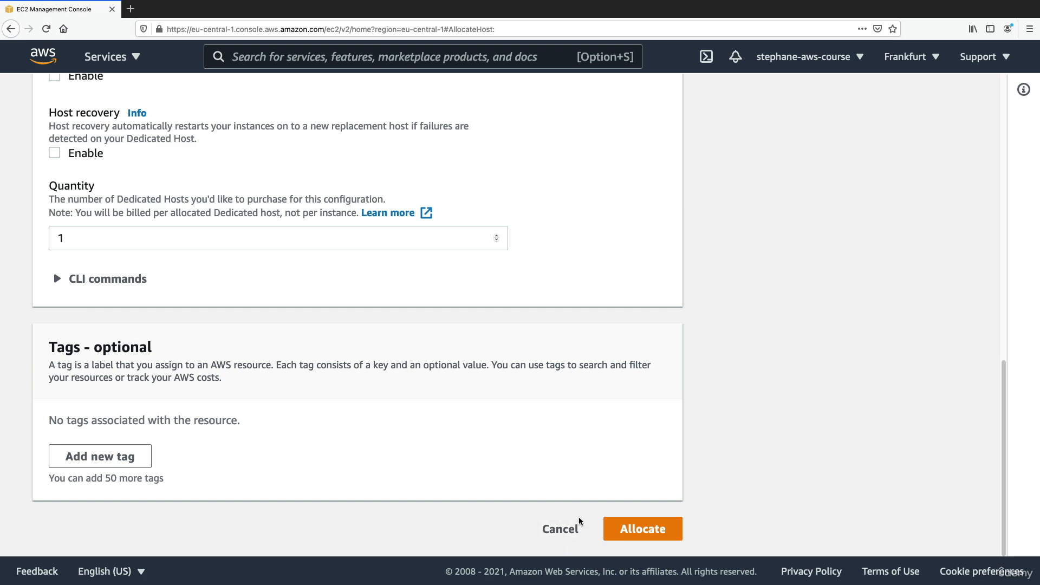
click(562, 529)
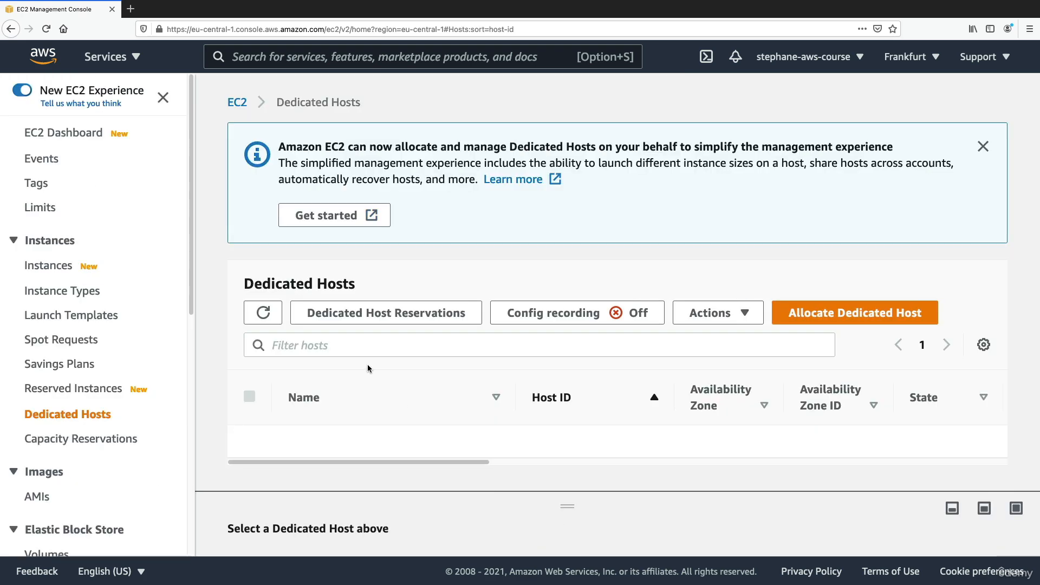
- Open Capacity Reservations and start a new reservation with instance type m5.2xlarge
click(133, 439)
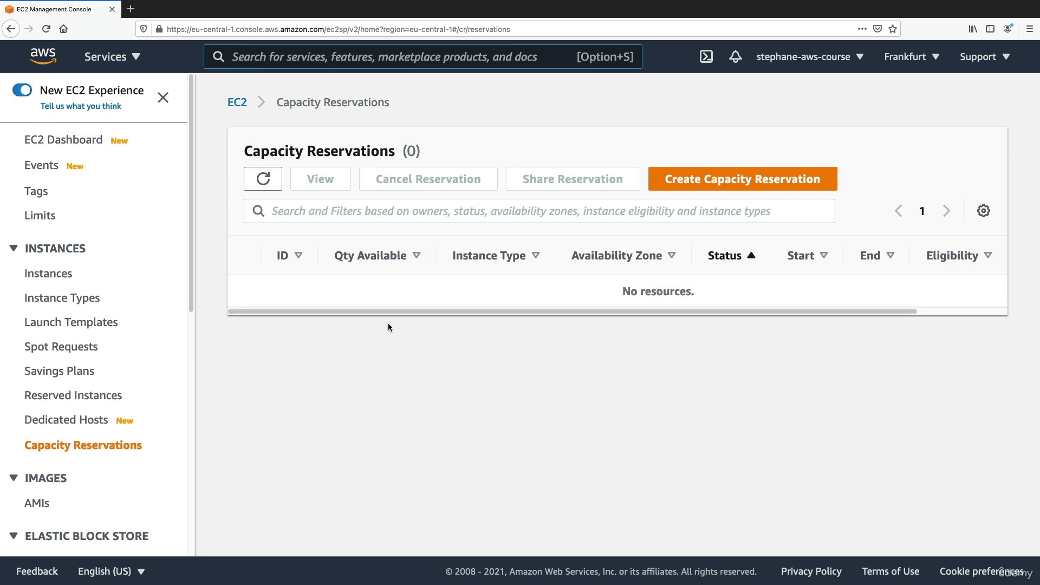
click(700, 182)
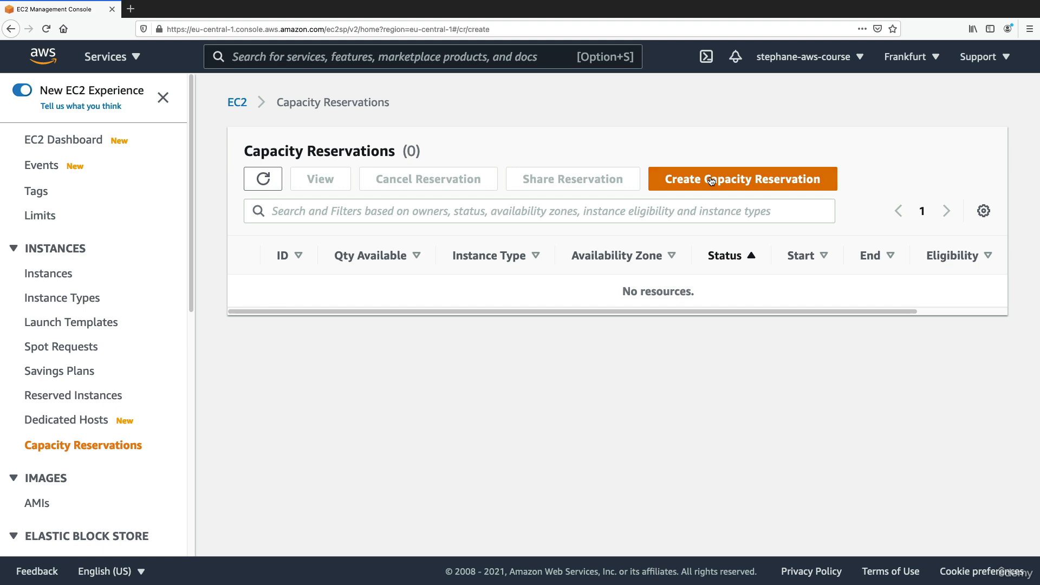
scroll(211, 300, down, 1)
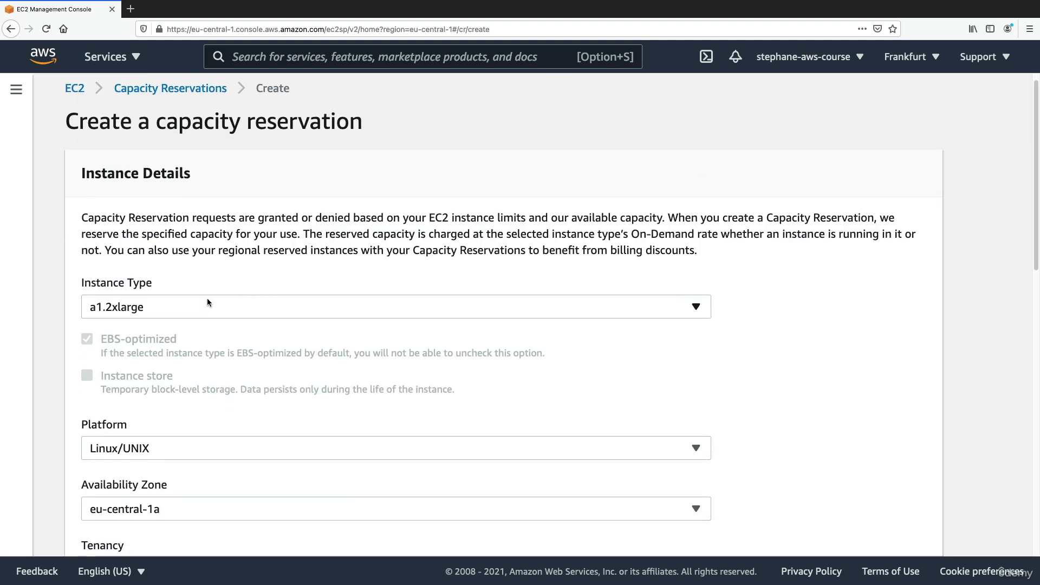
click(208, 301)
scroll(172, 440, down, 15)
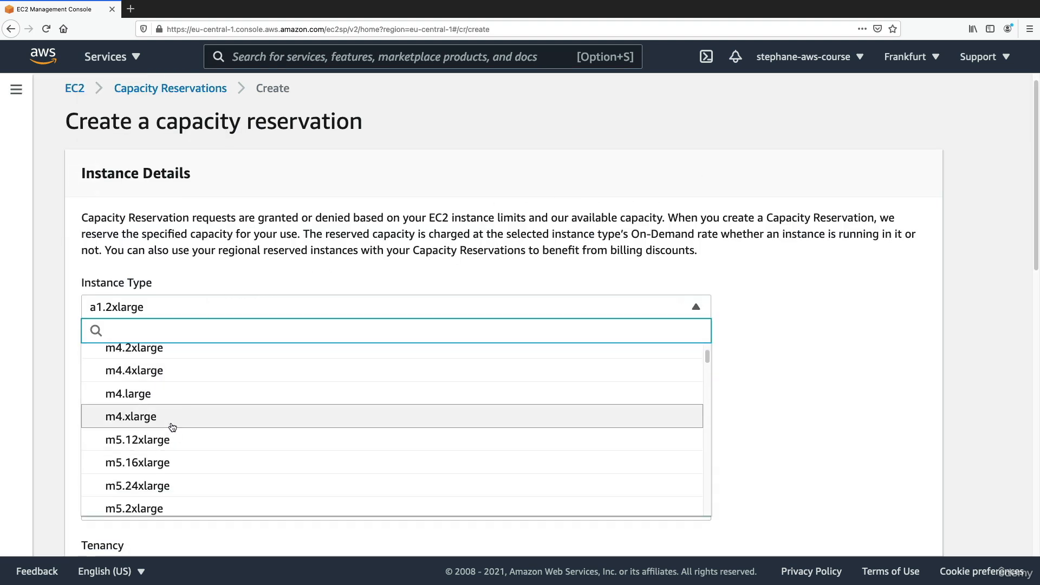
click(174, 501)
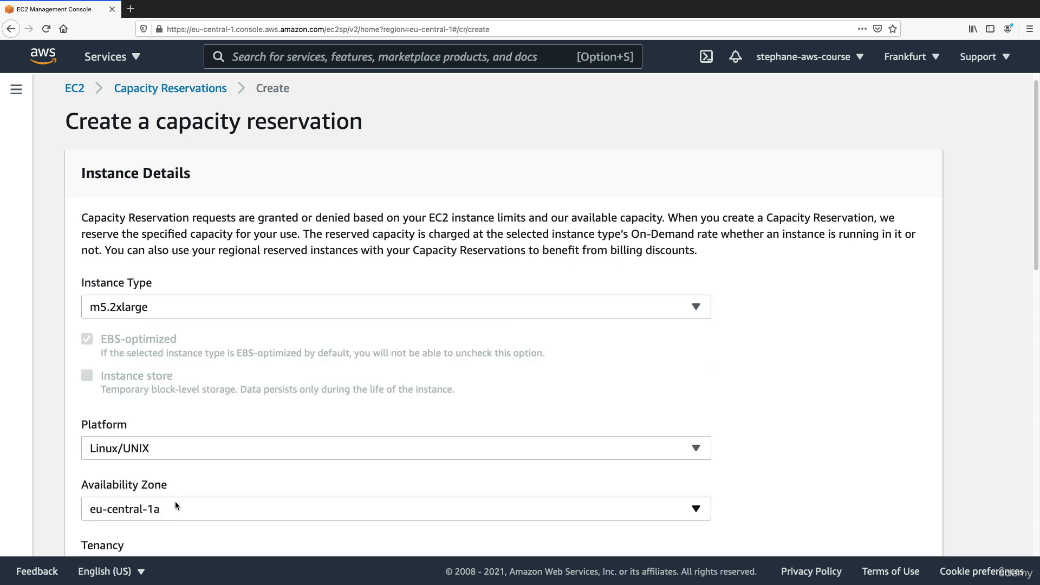
- Set the capacity reservation's quantity to 4 instances
scroll(192, 362, down, 3)
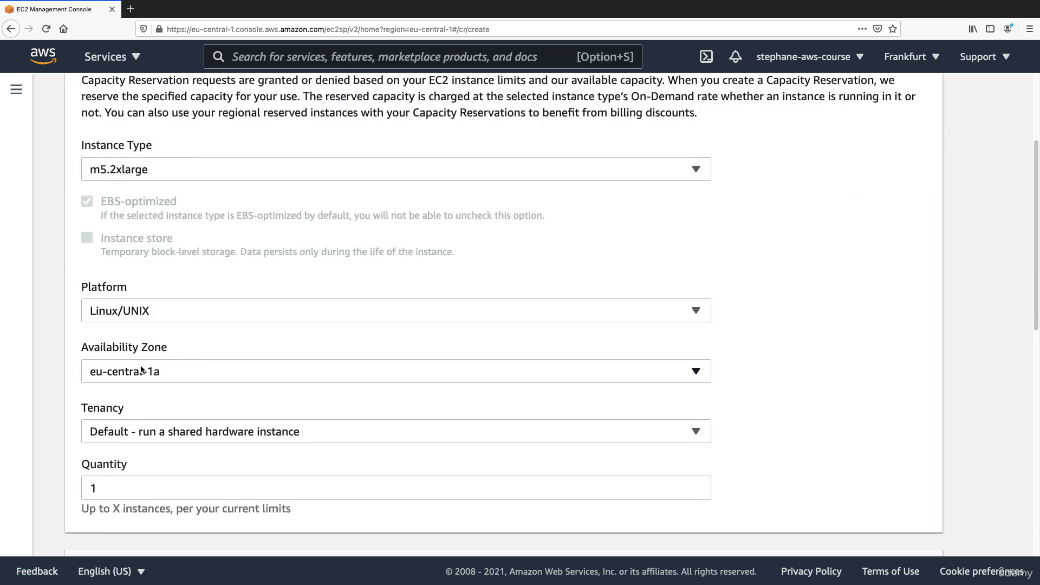
double_click(148, 486)
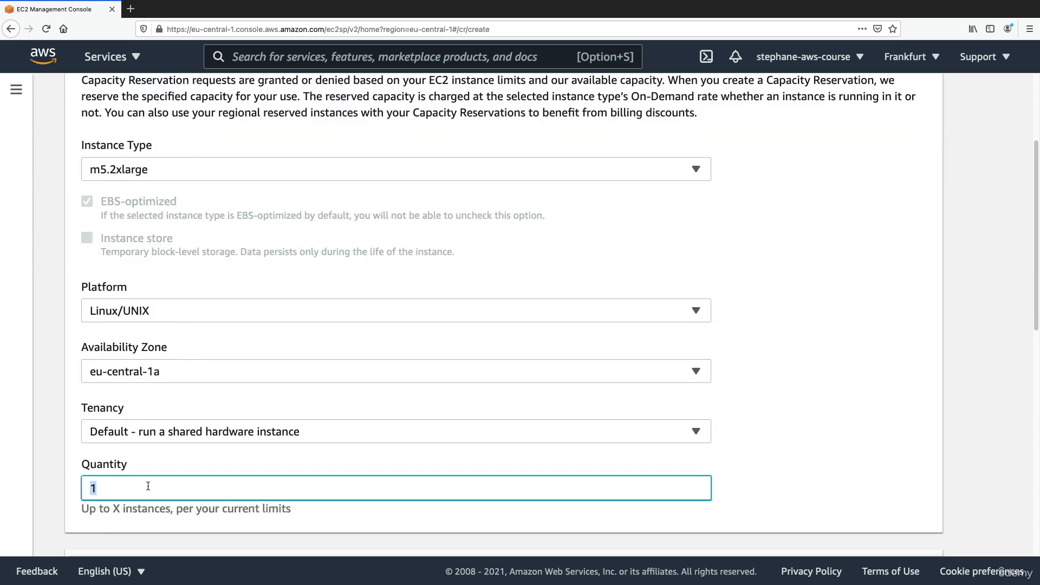
text(4)
click(64, 459)
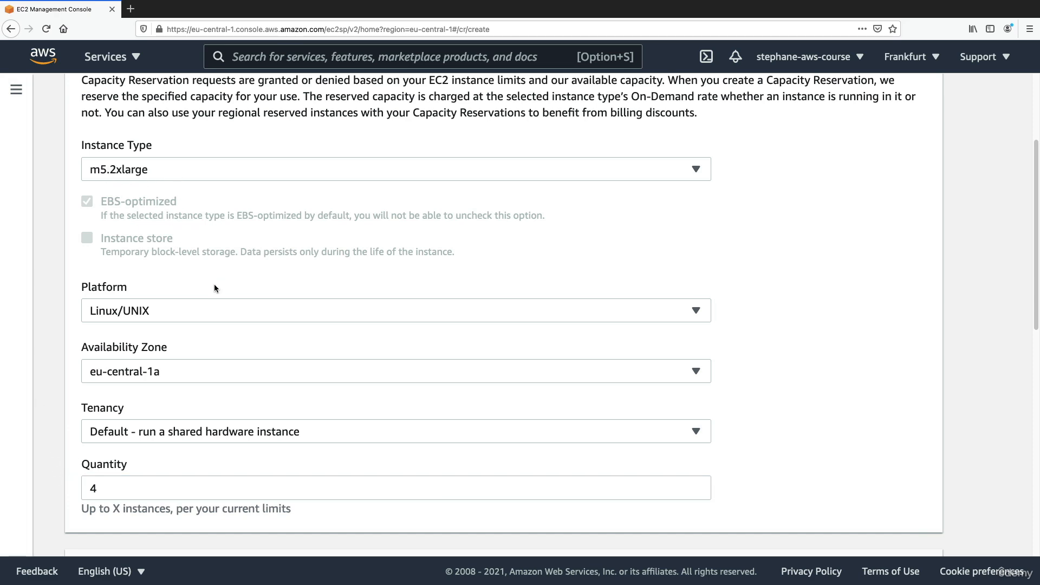
- Try ending the reservation at a specific time, set it back to Manually, and cancel creating the capacity reservation
scroll(201, 368, down, 7)
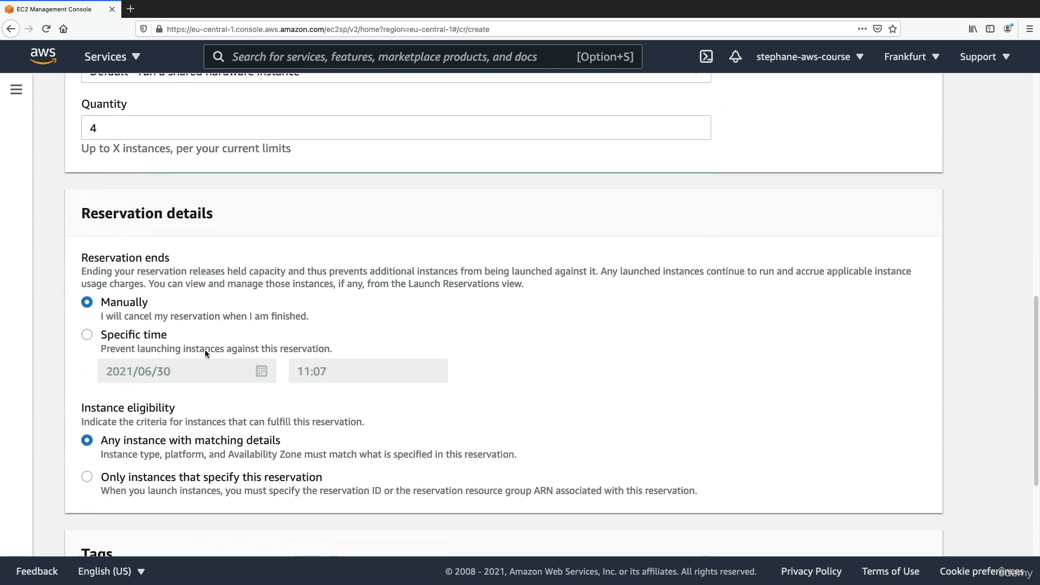
drag(136, 214, 175, 223)
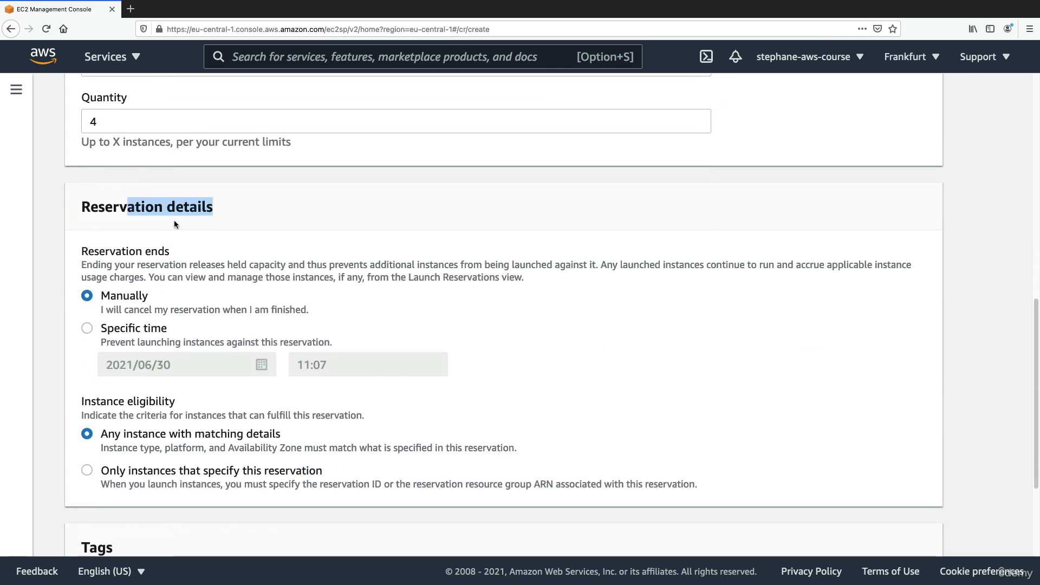
drag(144, 309, 188, 311)
click(157, 325)
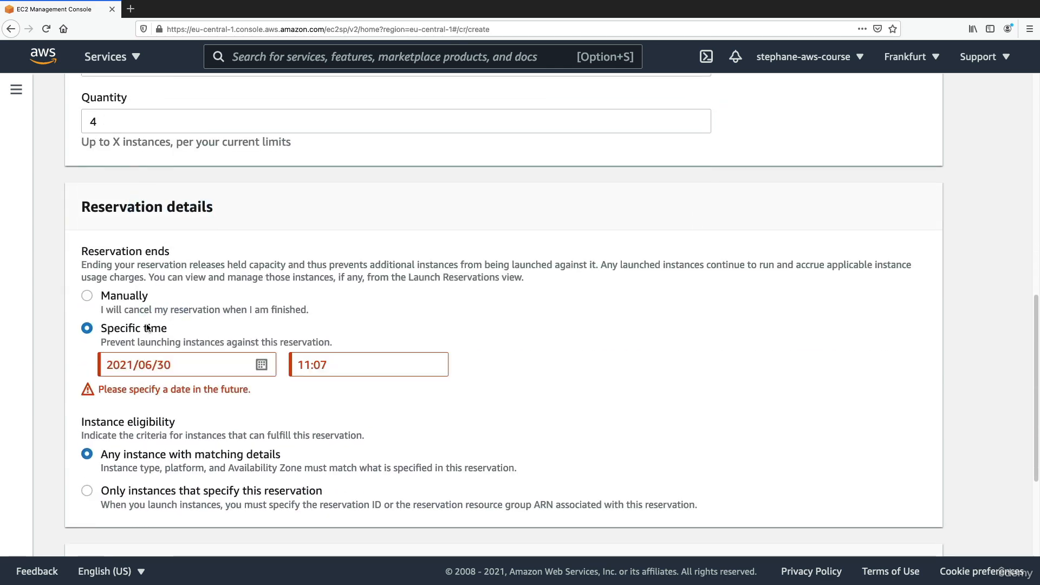
click(137, 297)
scroll(186, 298, down, 3)
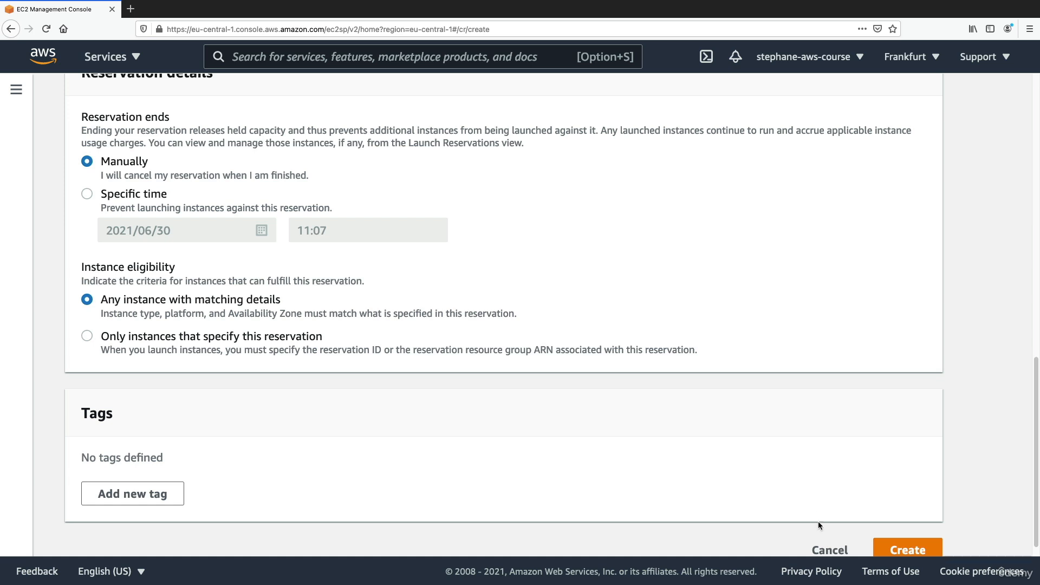
click(825, 541)
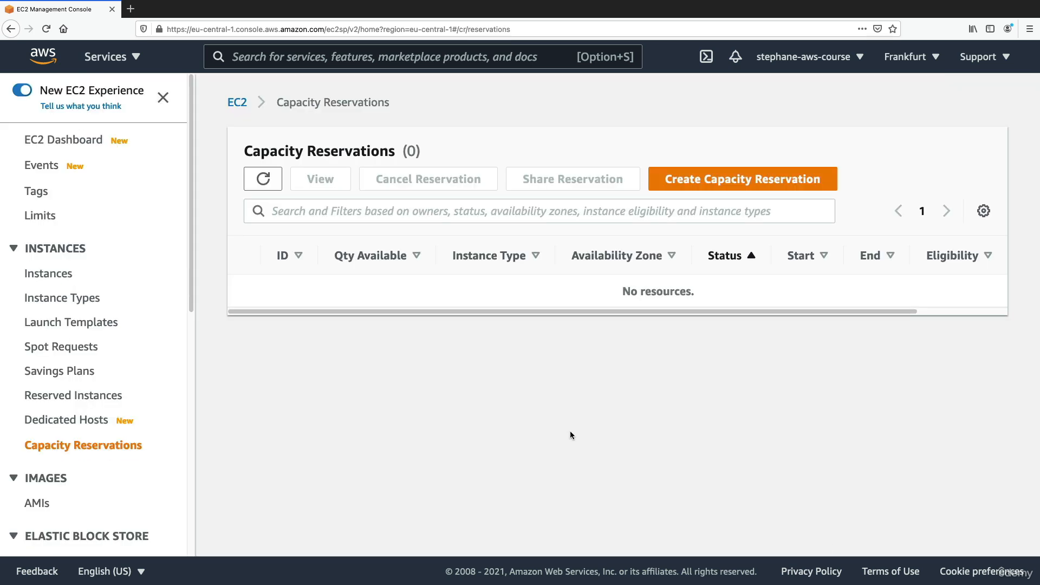